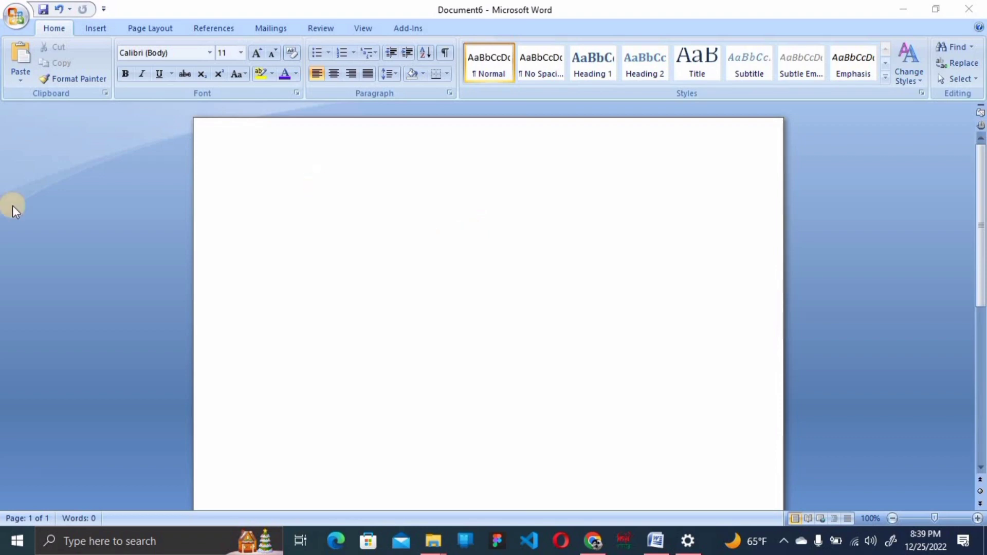
# - Enter the sentence "The Quick Brown Fox Jumps Over the Lazy Dog" in the blank document
pyautogui.click(16, 19)
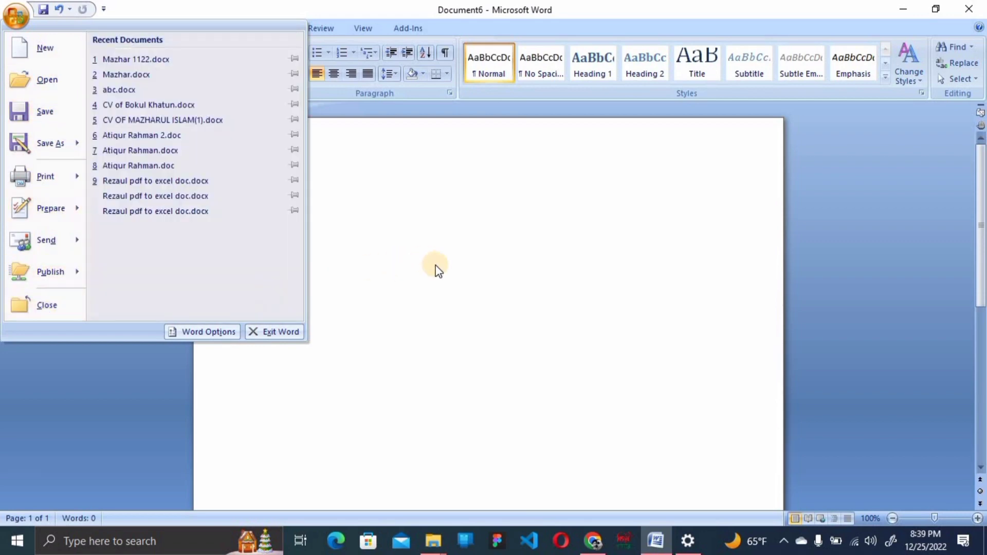
pyautogui.click(436, 262)
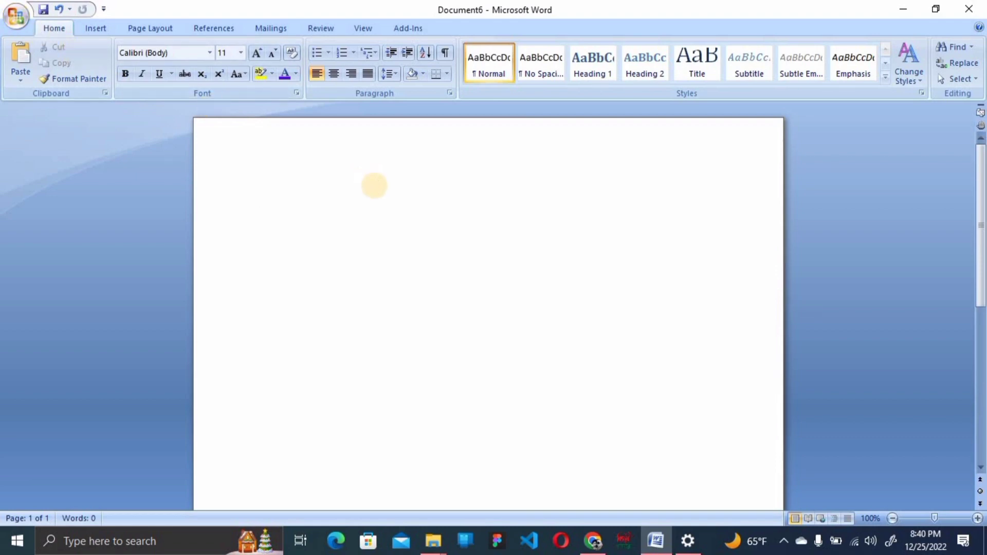
pyautogui.write('The Quick Brown')
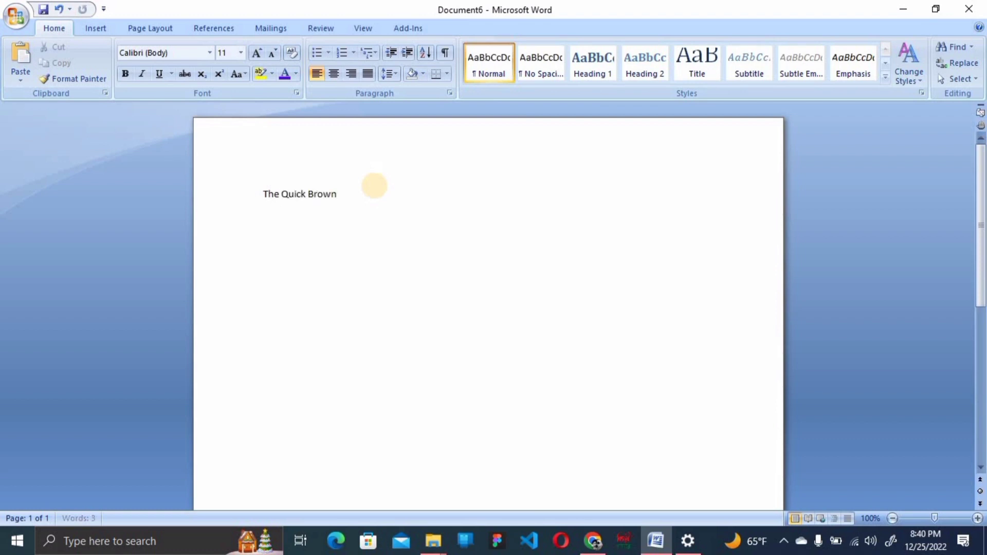
pyautogui.write(' Fox Jumps Over the Lazy Dog')
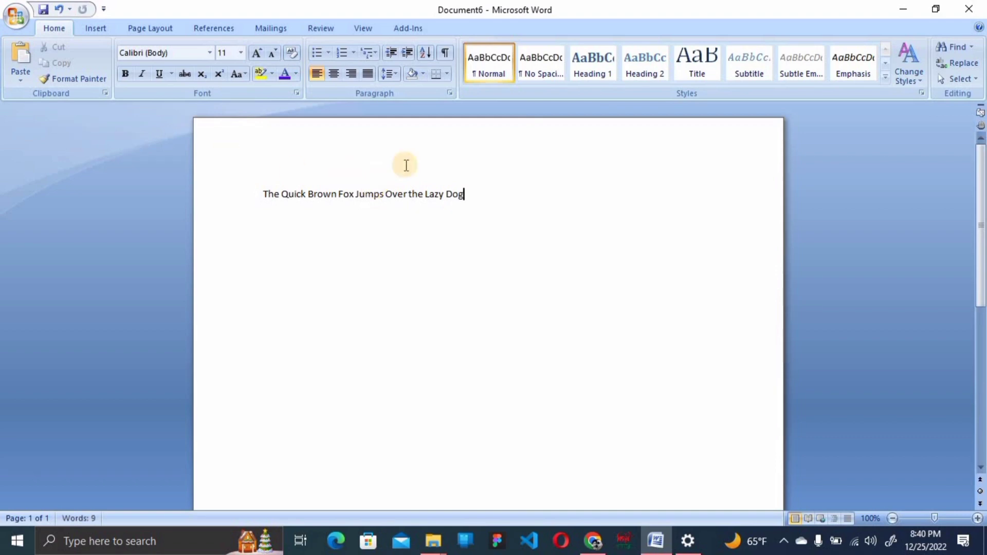
pyautogui.moveTo(475, 196); pyautogui.dragTo(231, 195)
pyautogui.click(496, 199)
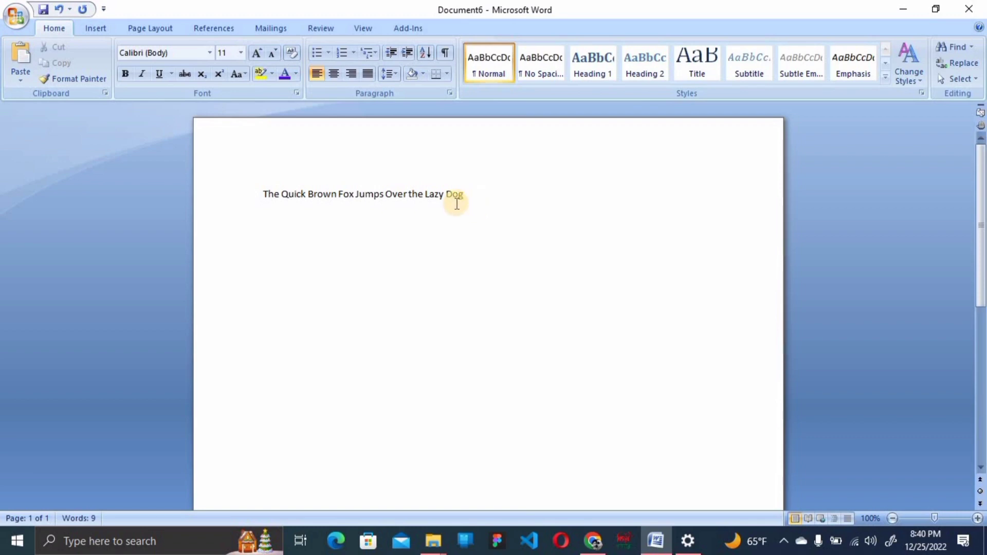
# - Save the document to the Desktop as a Word document, using the author's short name as the file name
pyautogui.click(15, 20)
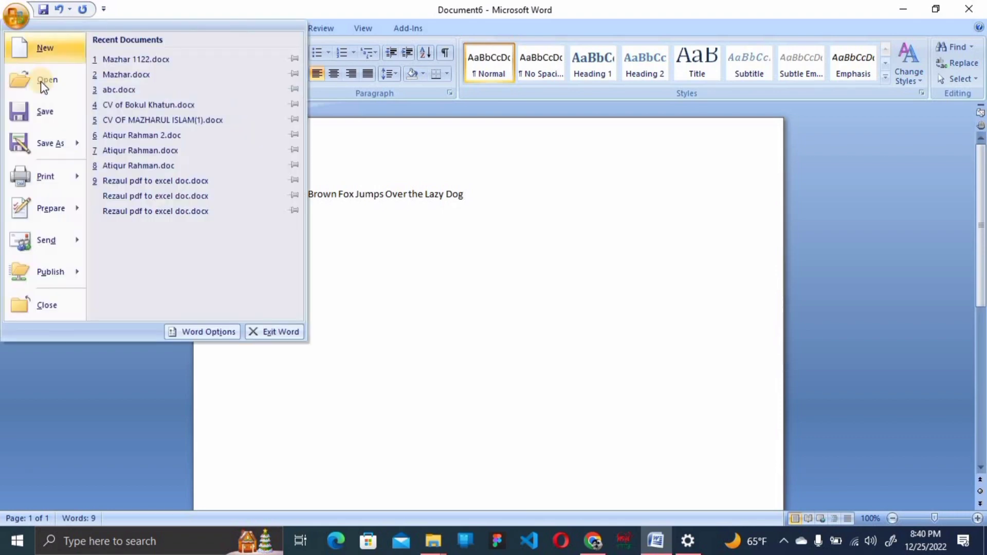
pyautogui.click(45, 111)
pyautogui.click(282, 194)
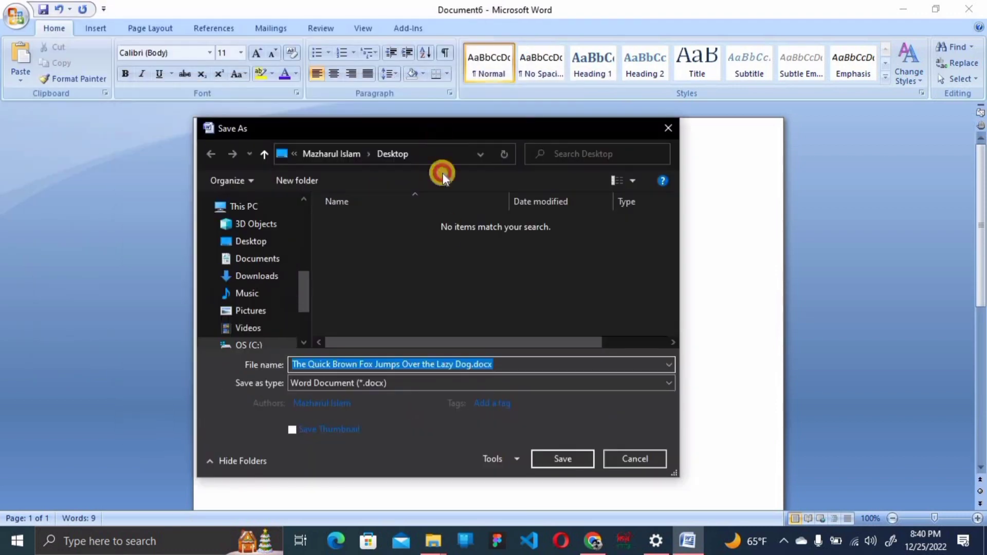
pyautogui.click(511, 364)
pyautogui.moveTo(514, 365); pyautogui.dragTo(256, 353)
pyautogui.write('Mazhar')
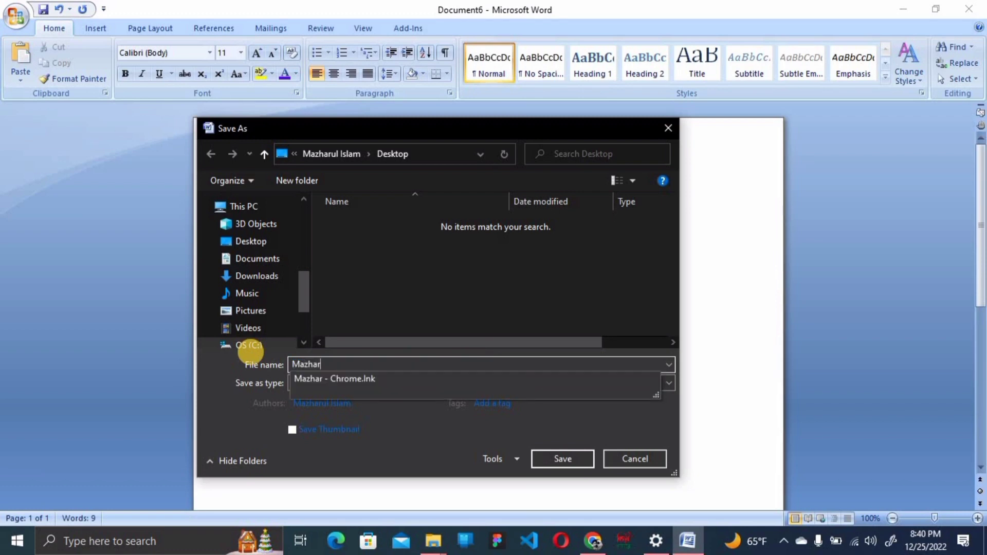
pyautogui.click(387, 343)
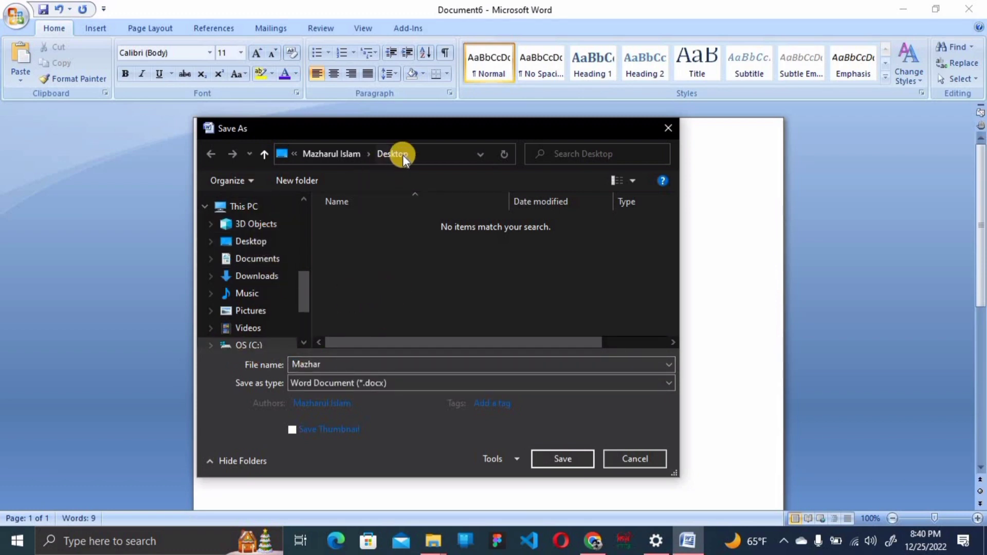
pyautogui.click(251, 241)
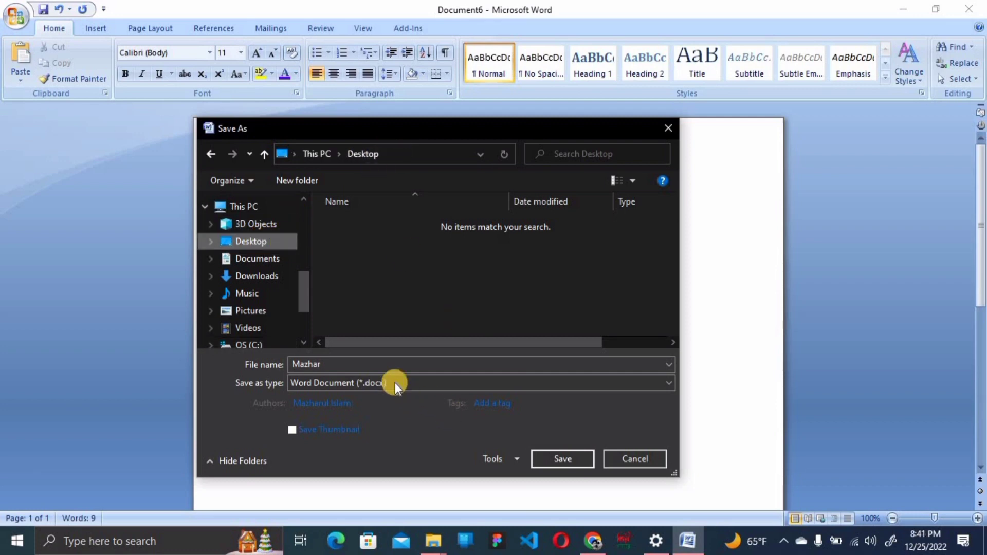
pyautogui.click(566, 457)
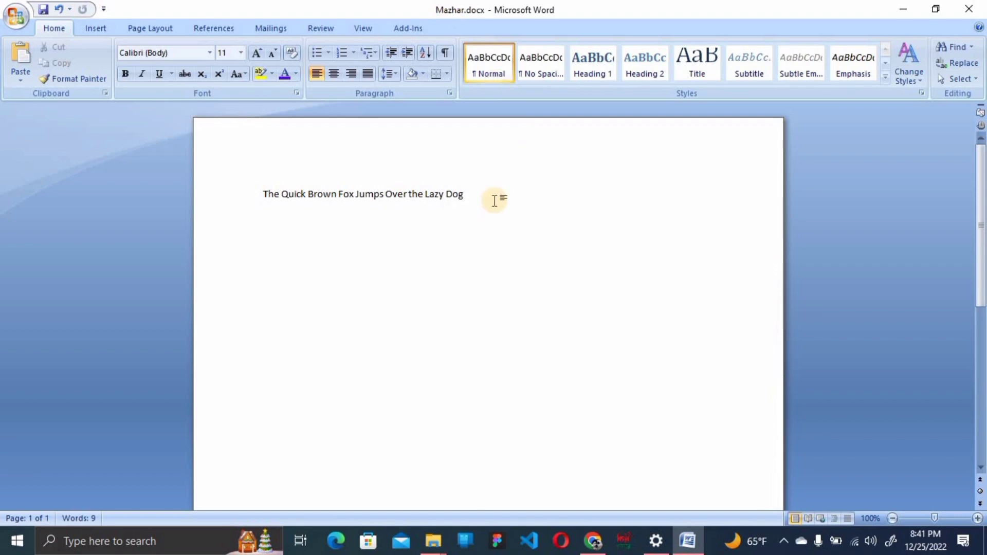
# - Delete the whole sentence from the saved document
pyautogui.click(219, 201)
pyautogui.click(511, 257)
pyautogui.moveTo(499, 206); pyautogui.dragTo(231, 223)
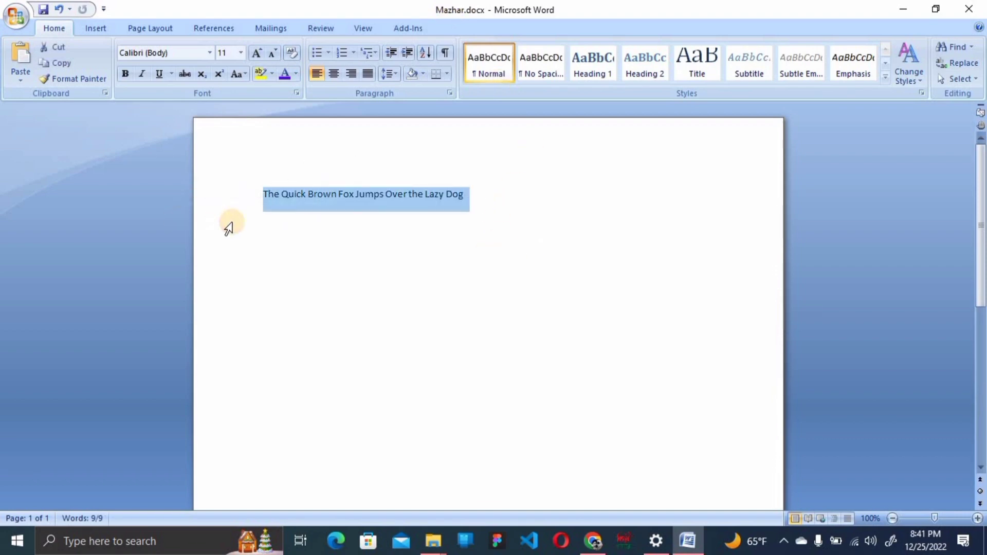
pyautogui.press('Delete')
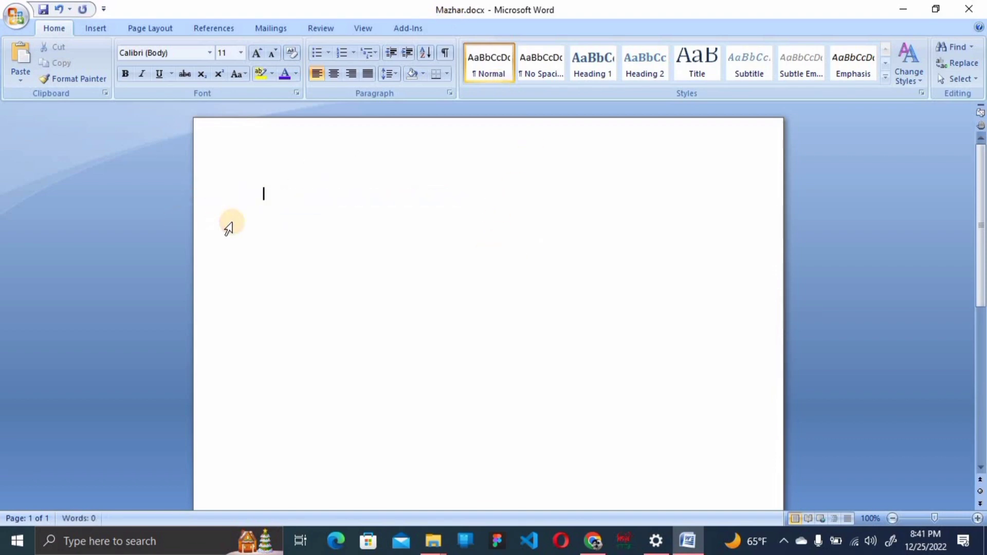
# - Create a new blank document and maximize its window
pyautogui.click(9, 23)
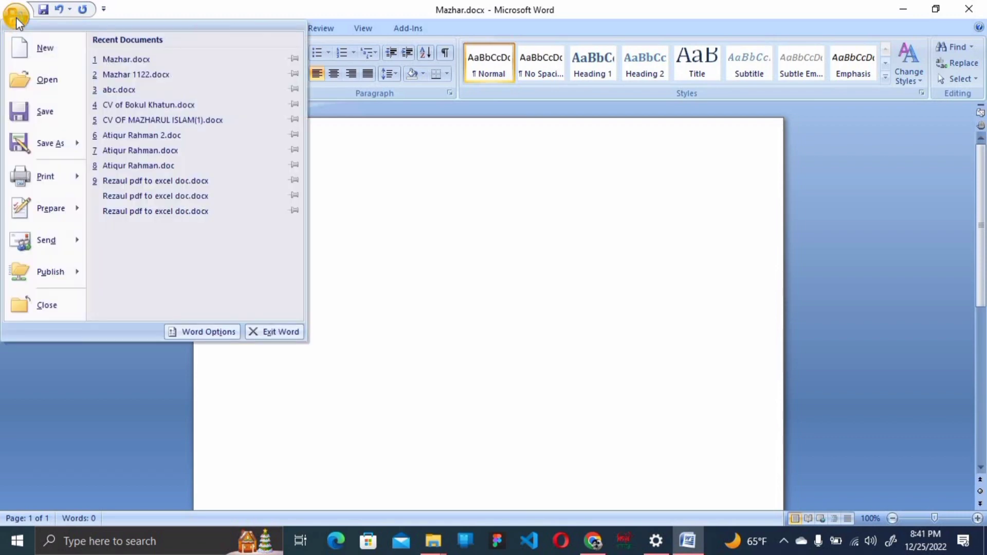
pyautogui.click(516, 265)
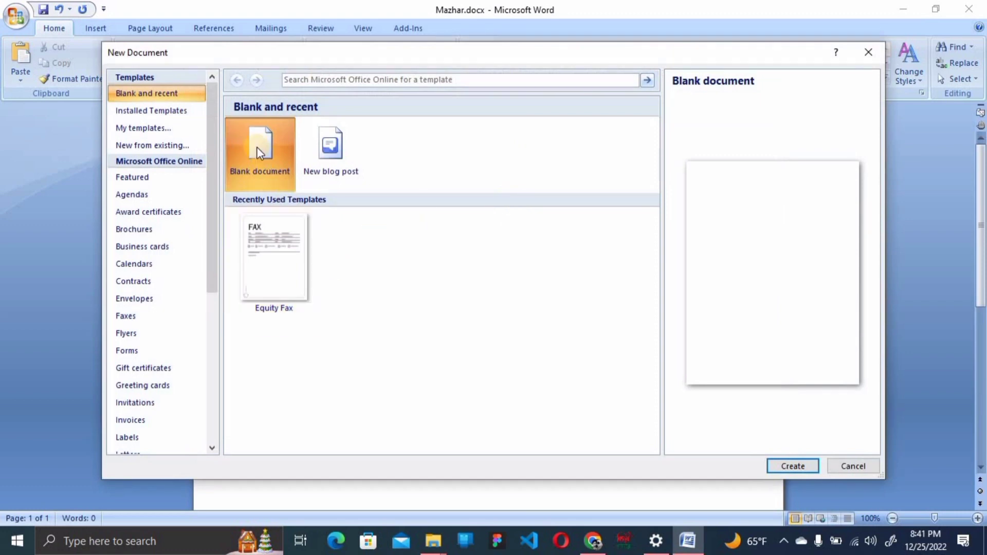
pyautogui.doubleClick(267, 153)
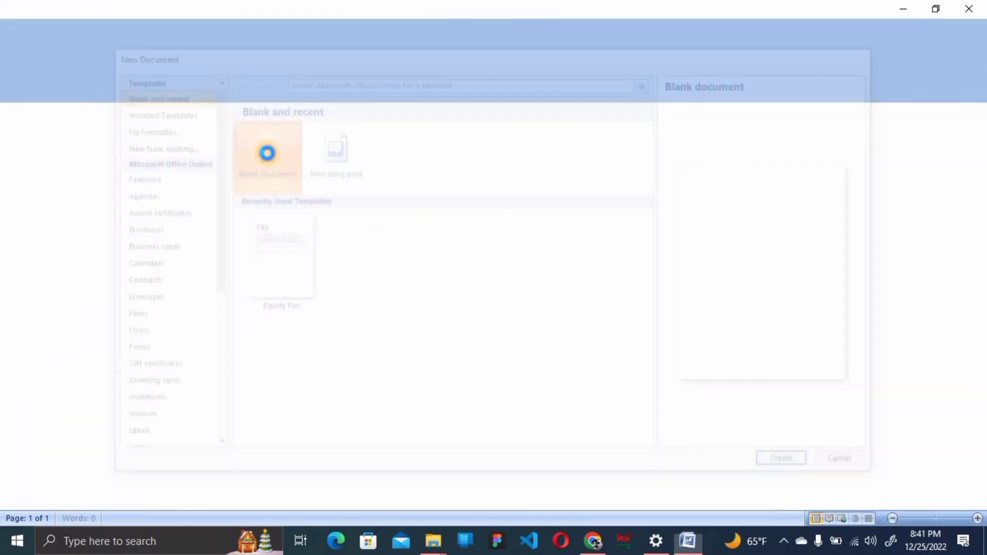
pyautogui.doubleClick(605, 96)
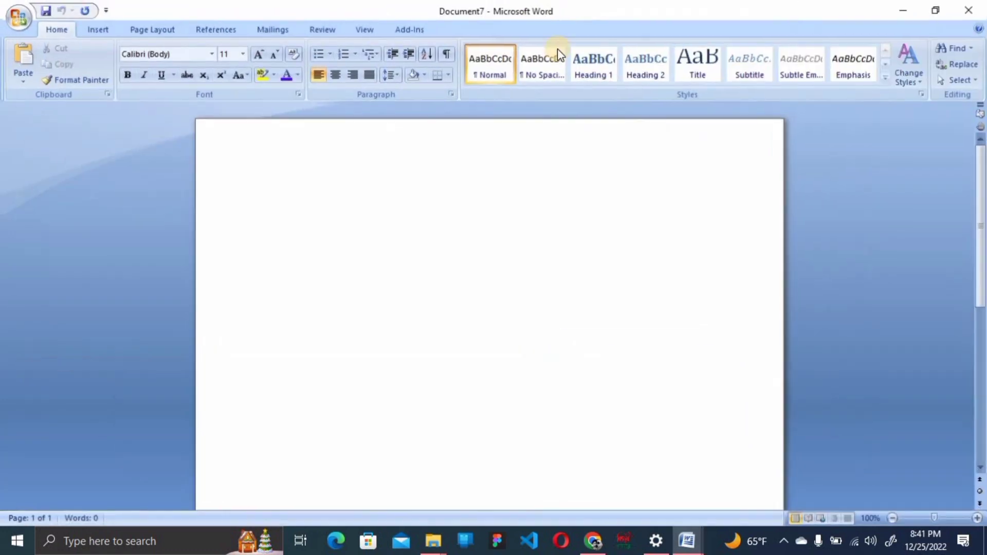
# - Close the earlier saved document without saving its changes, keeping the new blank document open
pyautogui.moveTo(686, 540)
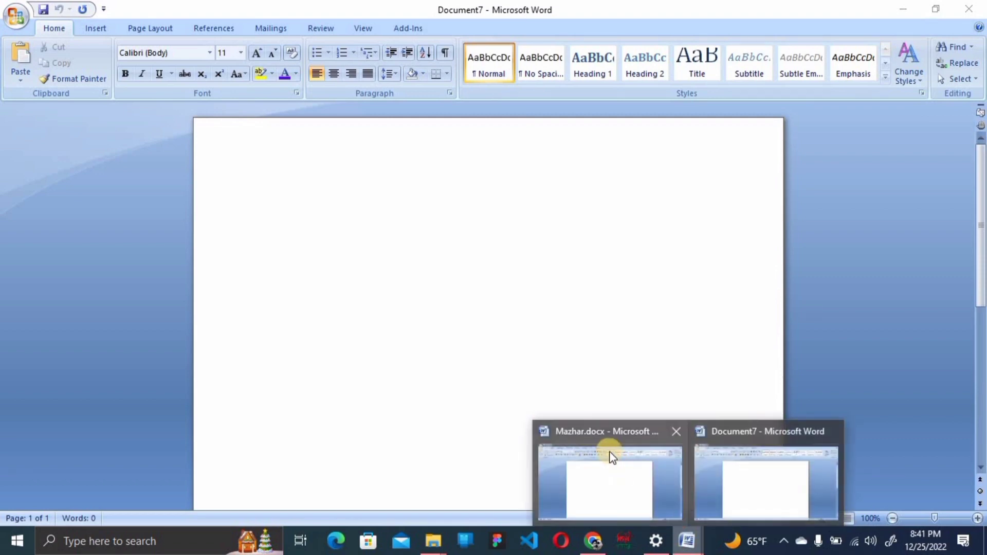
pyautogui.click(675, 432)
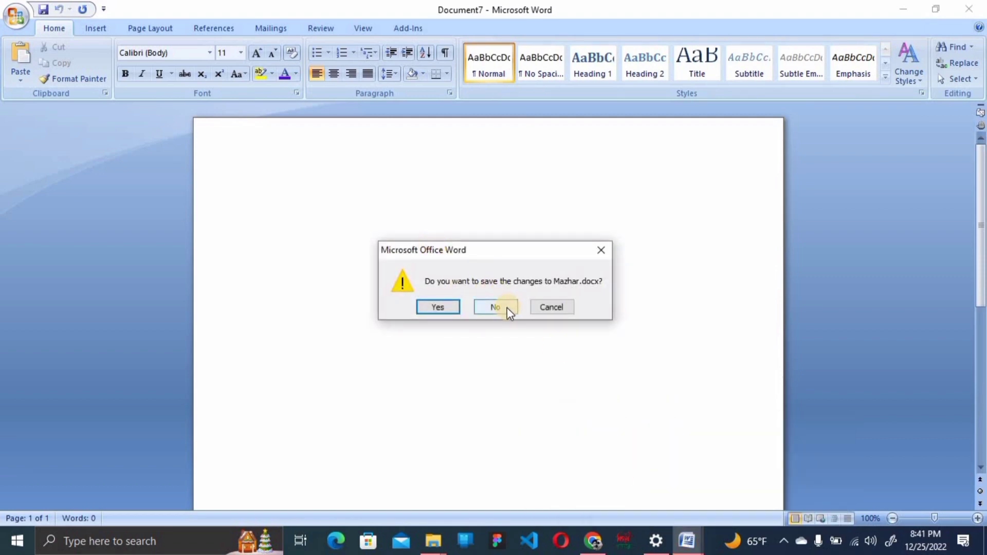
pyautogui.click(506, 308)
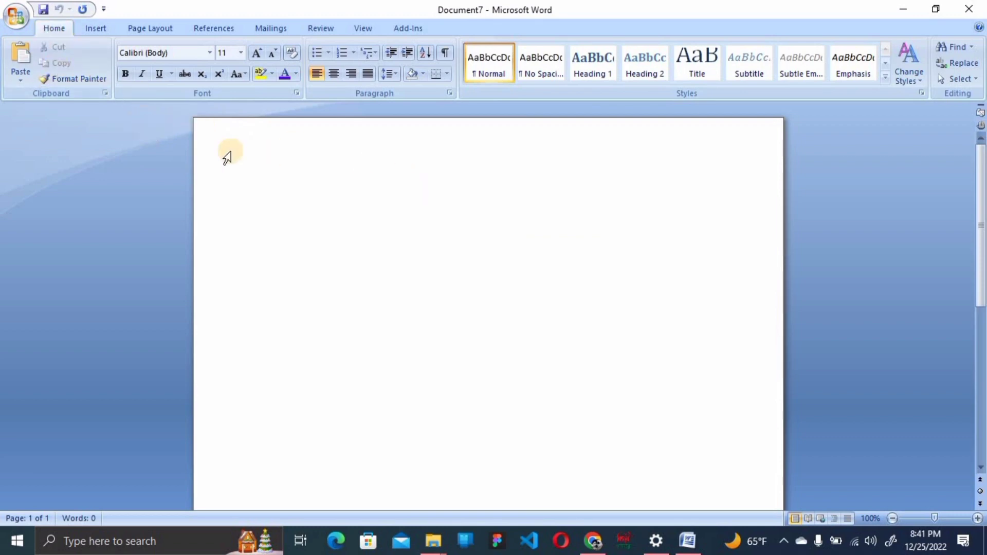
# - Open the saved document from the Desktop, maximize its window and place the cursor at the end of the sentence
pyautogui.click(18, 20)
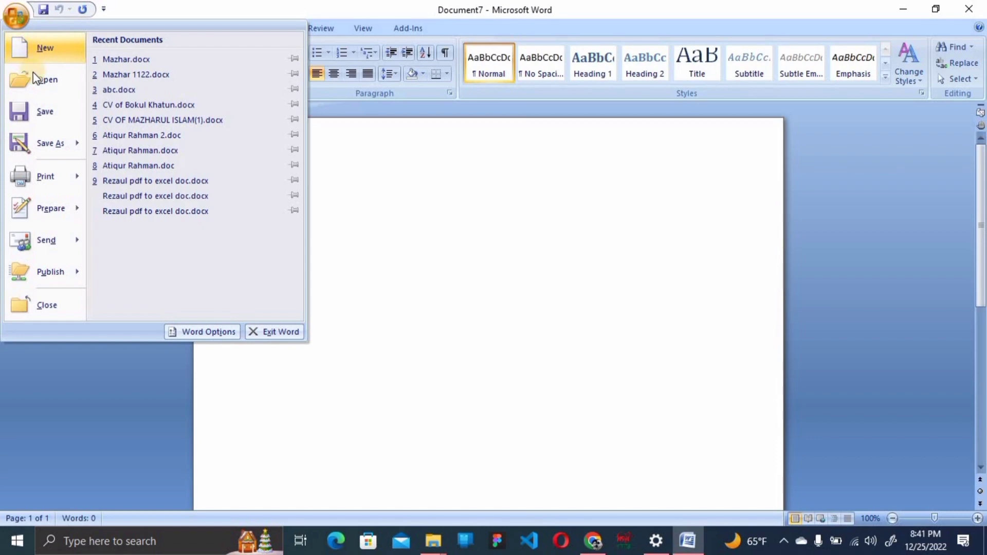
pyautogui.click(55, 80)
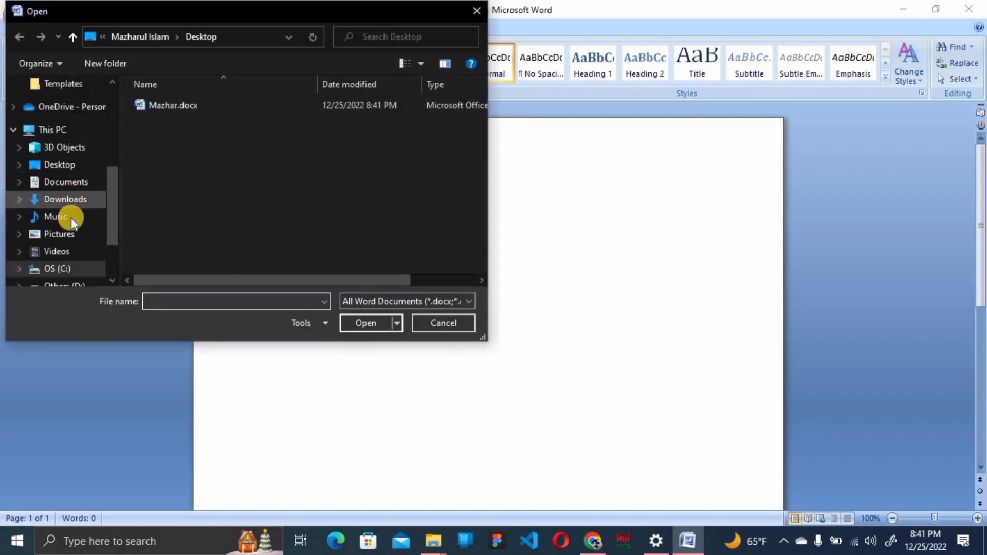
pyautogui.click(66, 165)
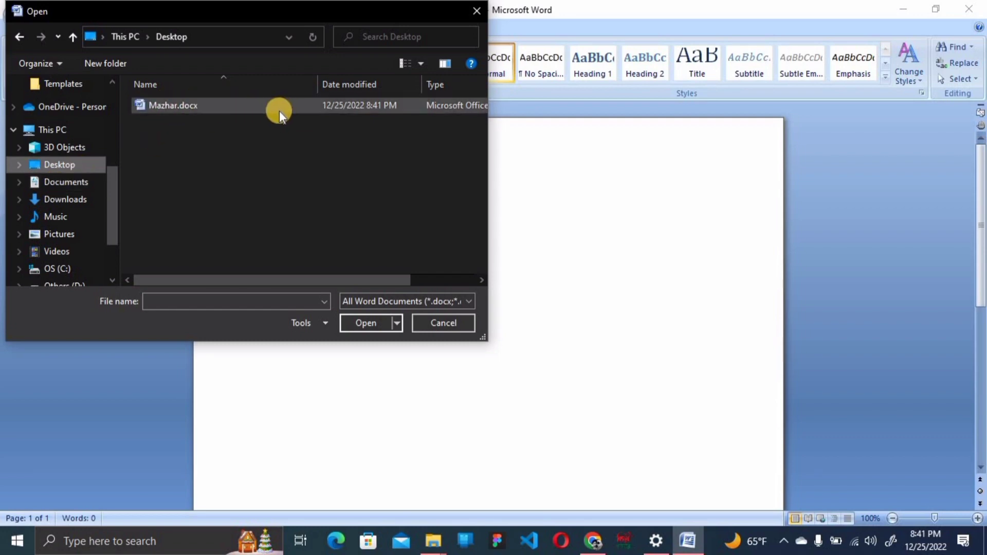
pyautogui.click(192, 103)
pyautogui.click(363, 323)
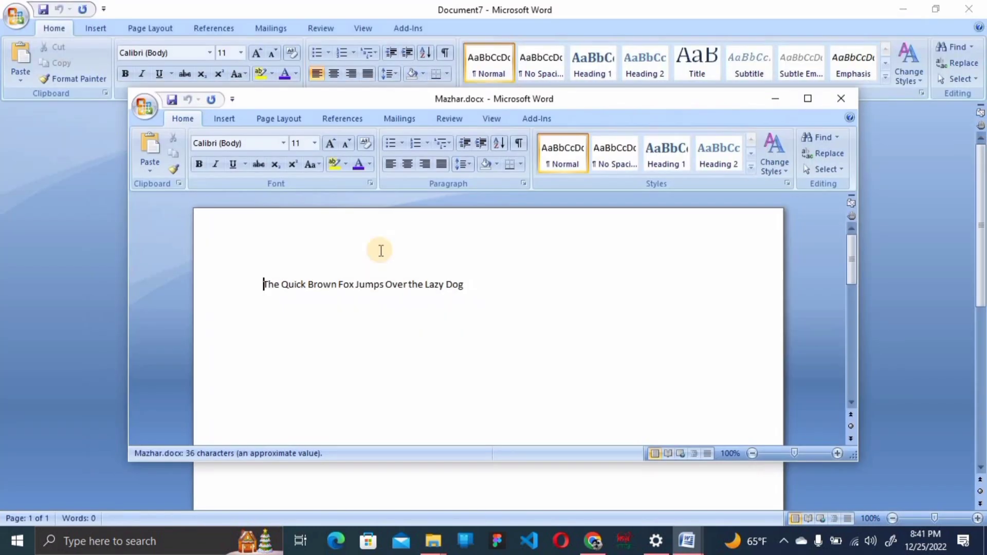
pyautogui.doubleClick(575, 99)
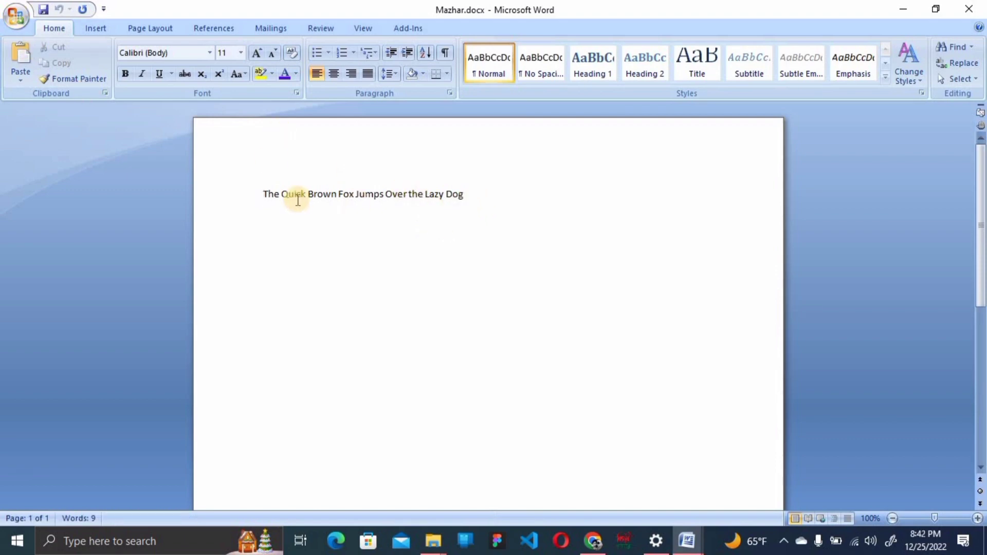
pyautogui.press('Home')
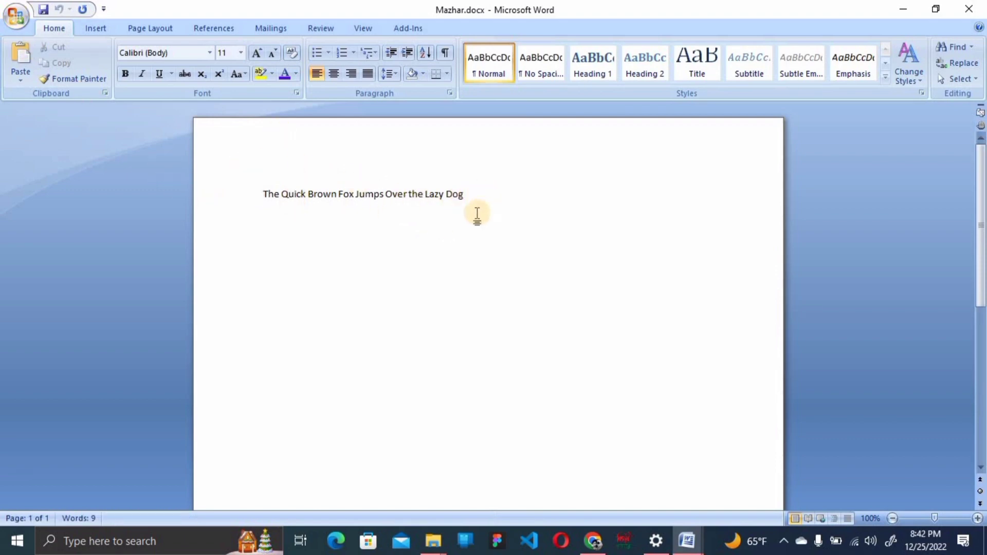
pyautogui.press('End')
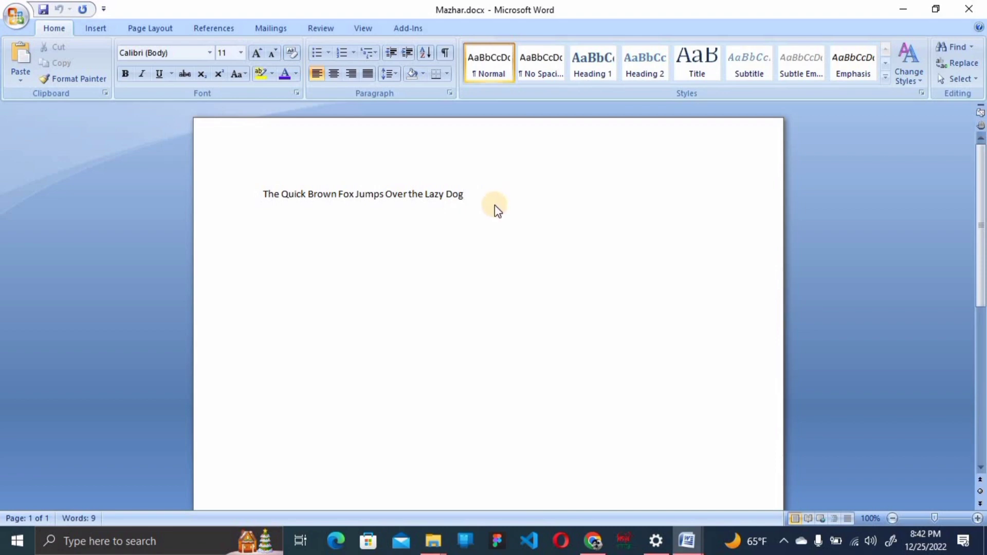
pyautogui.hotkey('ctrl', 'o')
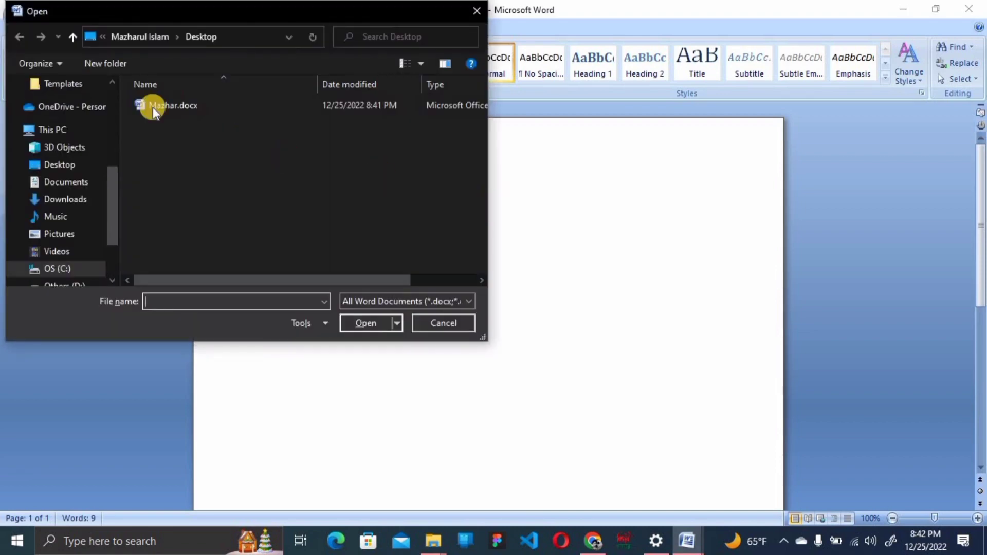
pyautogui.moveTo(62, 18); pyautogui.dragTo(201, 83)
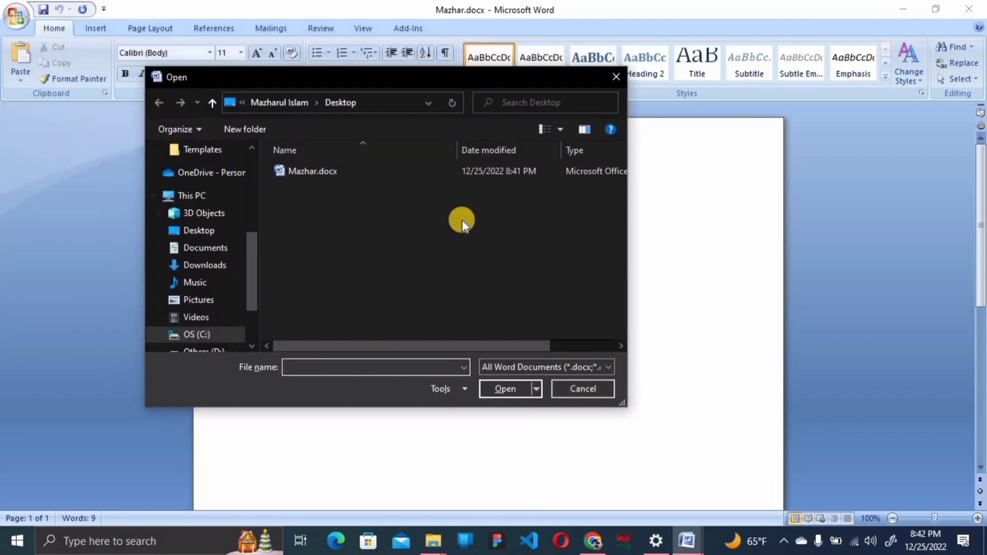
pyautogui.click(616, 78)
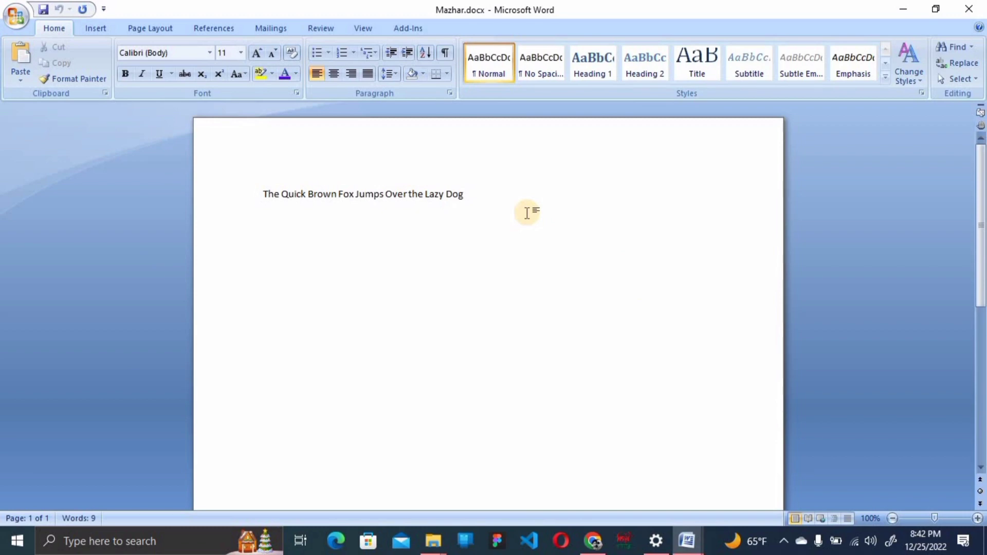
pyautogui.click(16, 16)
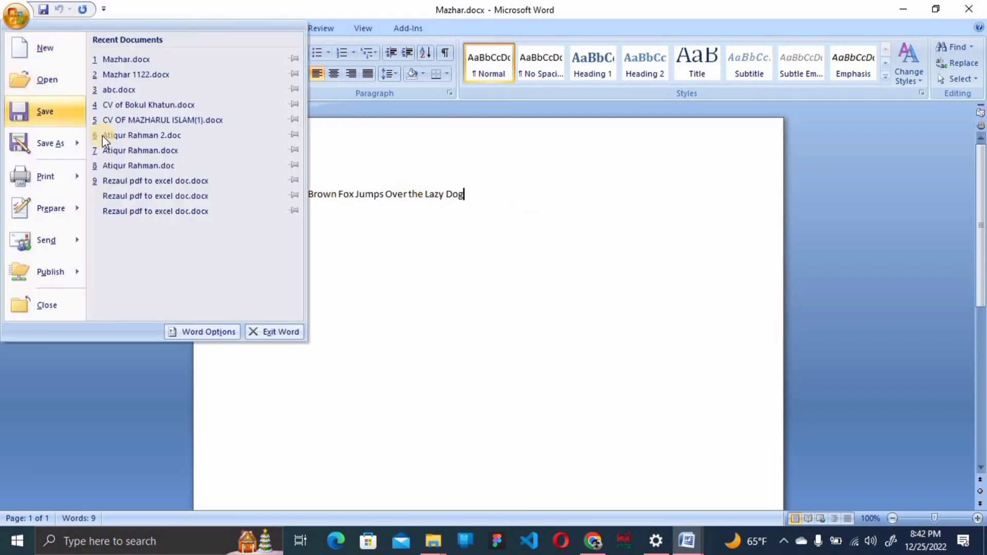
pyautogui.click(480, 193)
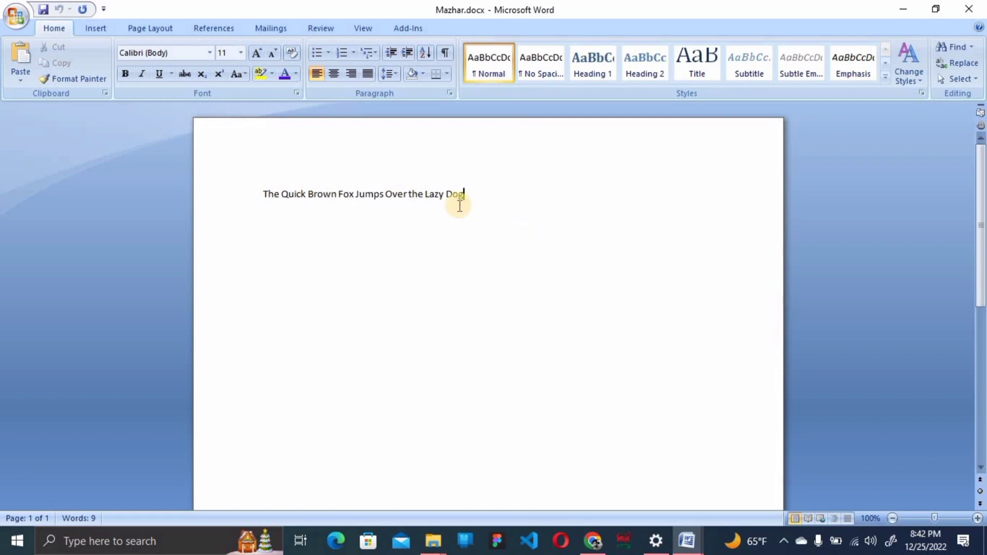
pyautogui.moveTo(476, 200); pyautogui.dragTo(257, 196)
pyautogui.click(514, 189)
pyautogui.moveTo(498, 202); pyautogui.dragTo(177, 202)
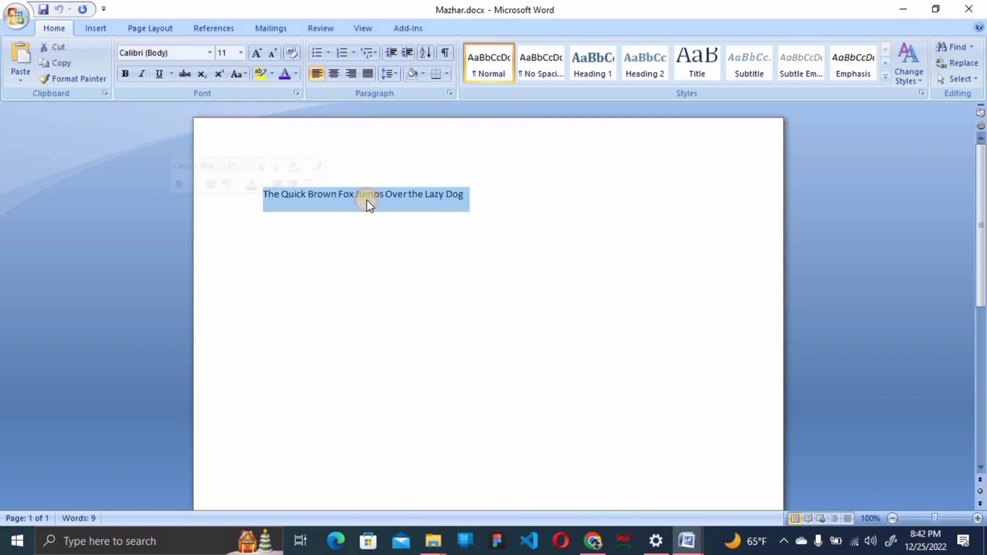
pyautogui.click(512, 190)
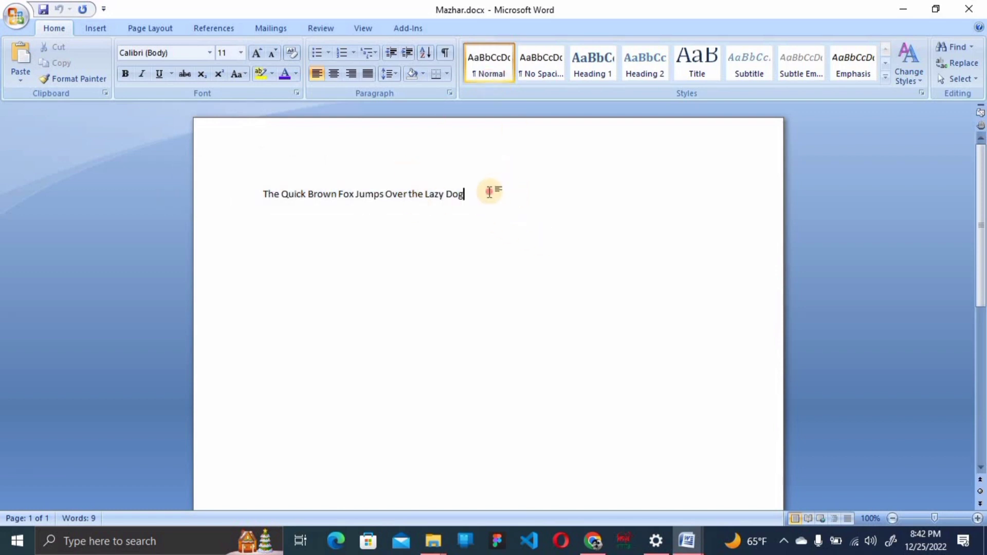
pyautogui.moveTo(493, 196); pyautogui.dragTo(106, 200)
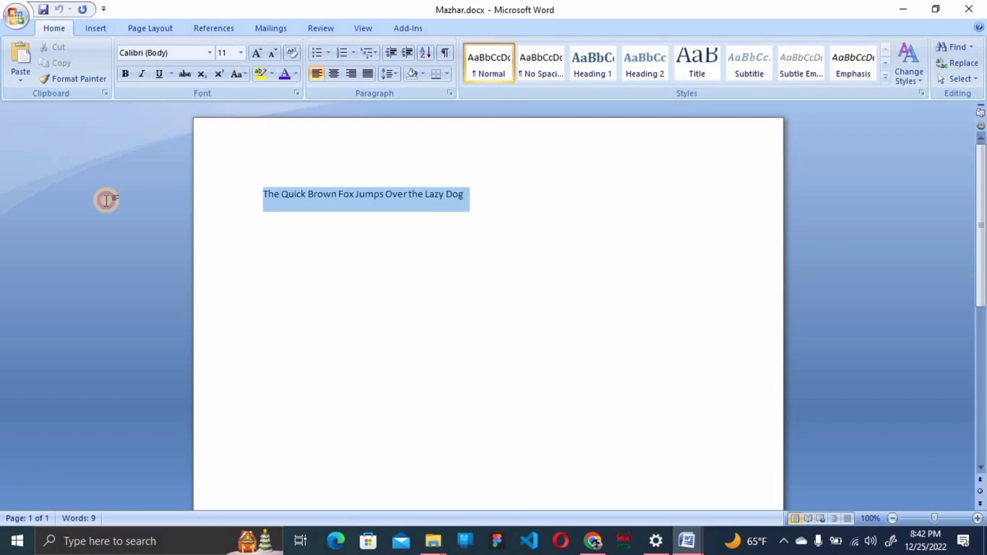
pyautogui.click(518, 208)
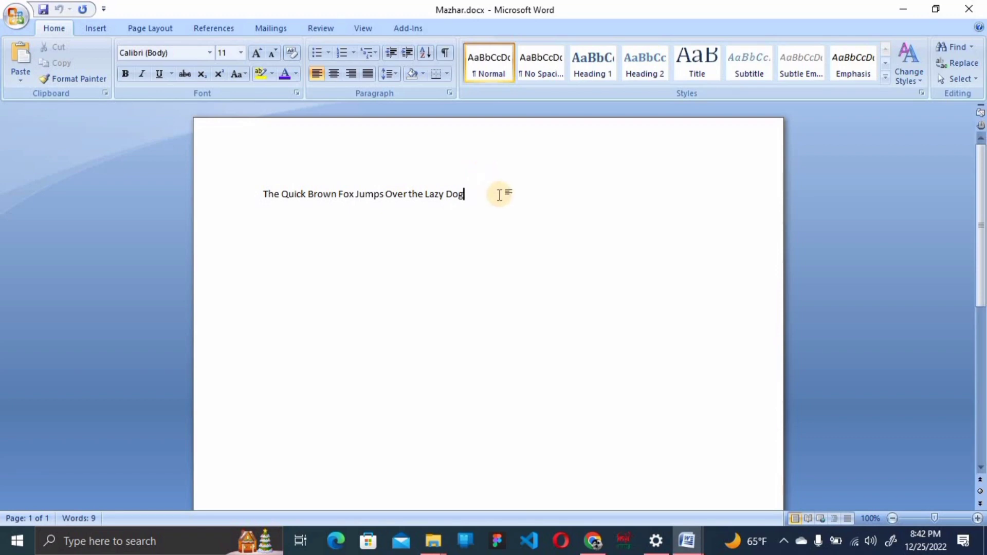
# - Add a new line below the sentence, copy the whole document's content and paste it on that line
pyautogui.press('Return')
pyautogui.hotkey('ctrl', 'a')
pyautogui.hotkey('ctrl', 'c')
pyautogui.click(444, 218)
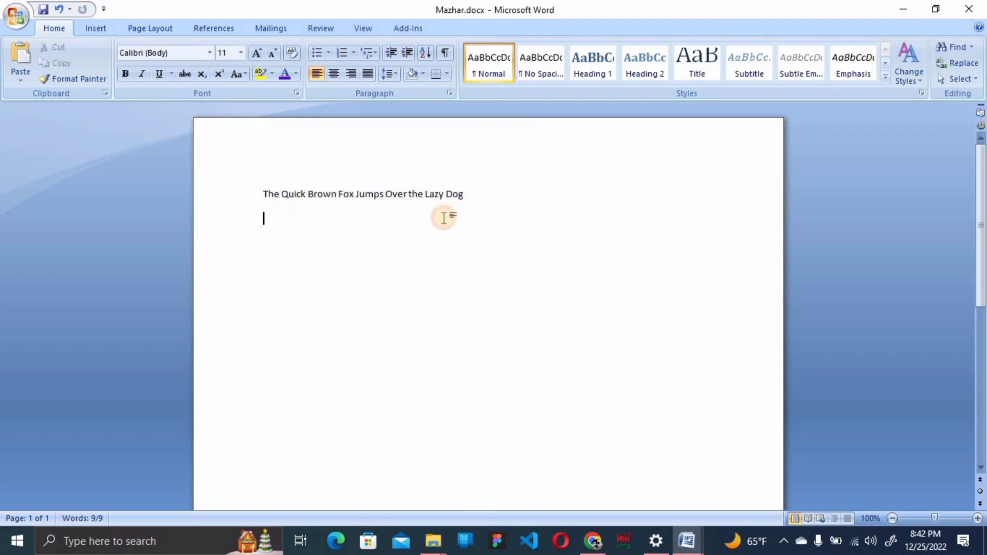
pyautogui.hotkey('ctrl', 'v')
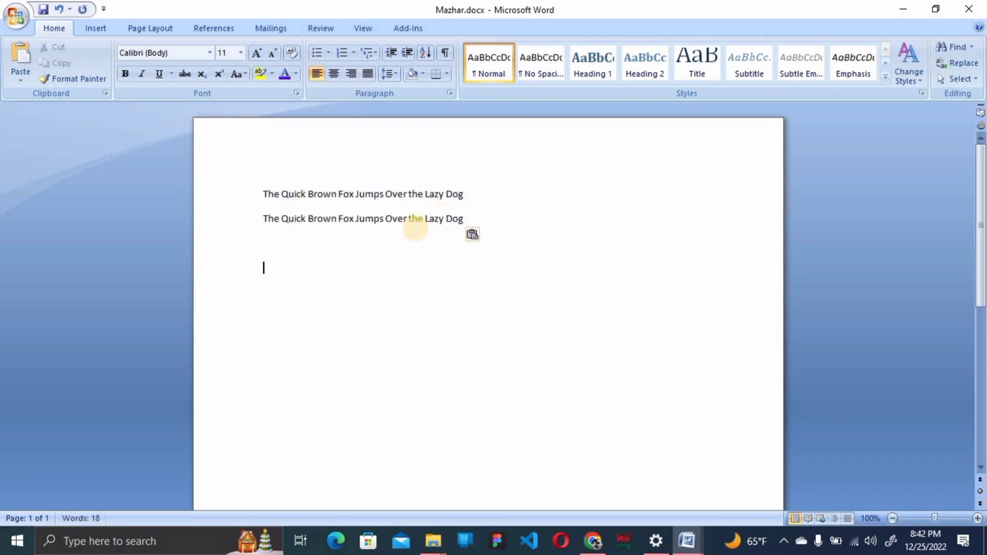
# - Add another blank line and paste the copied sentence four more times below the existing ones
pyautogui.press('Return')
pyautogui.hotkey('ctrl', 'v')
pyautogui.hotkey('ctrl', 'v')
pyautogui.hotkey('ctrl', 'v')
pyautogui.hotkey('ctrl', 'v')
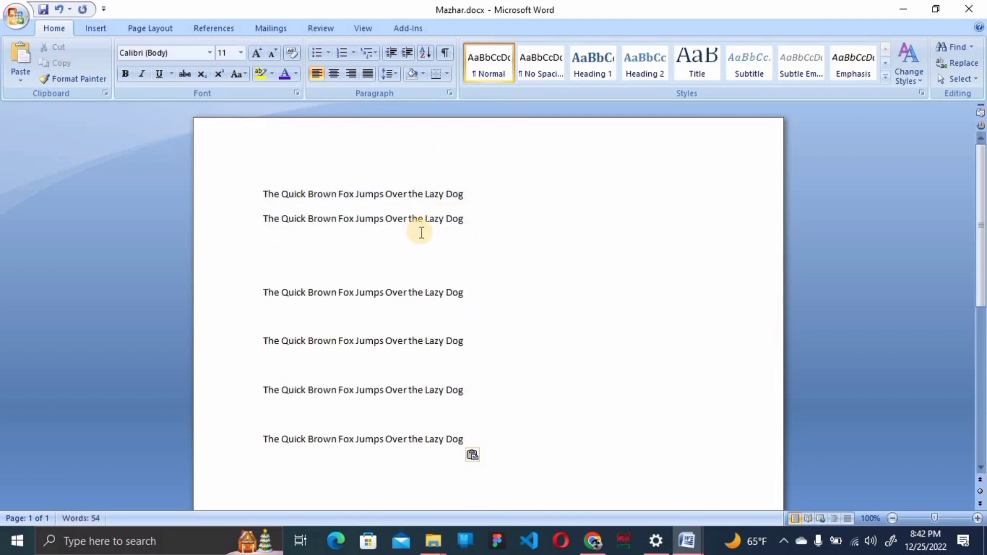
pyautogui.click(525, 334)
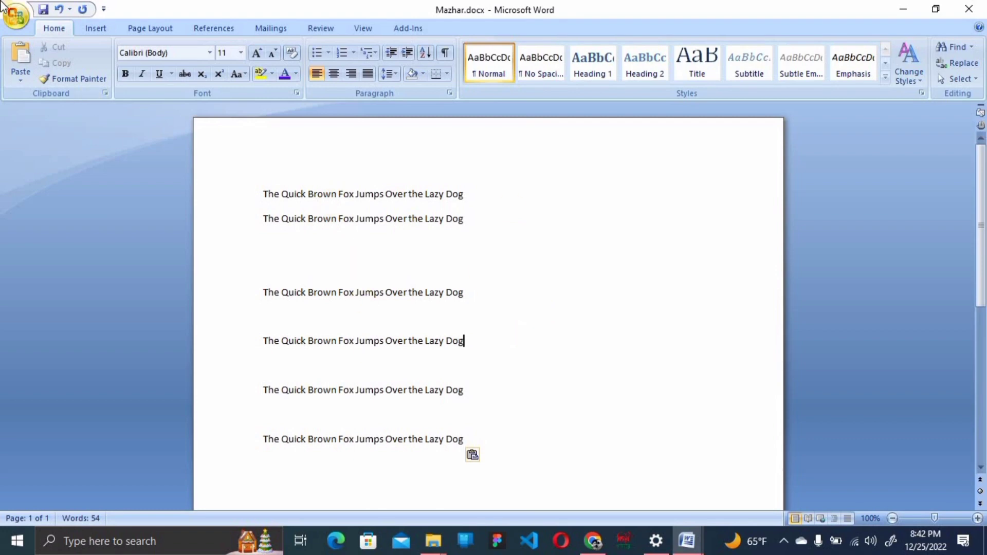
pyautogui.click(14, 19)
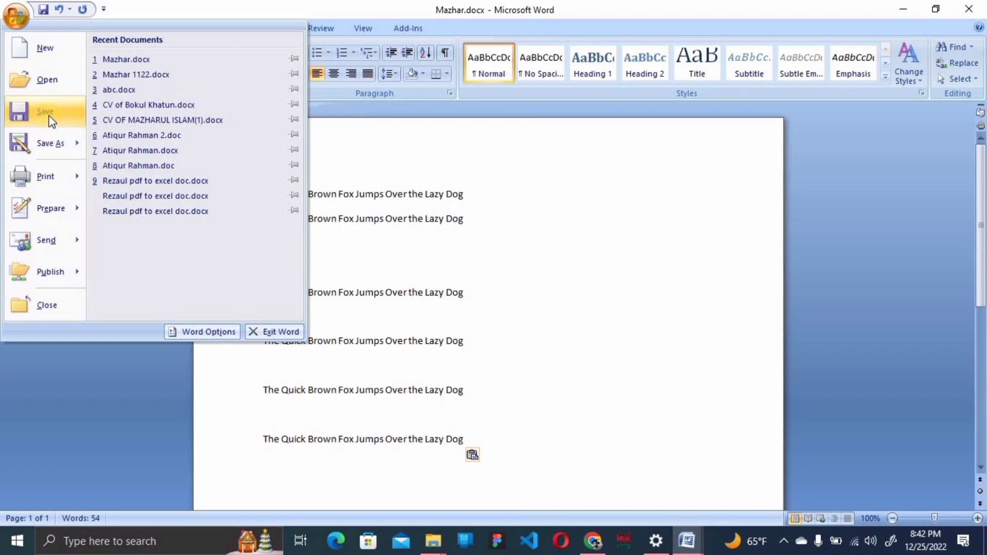
pyautogui.click(569, 200)
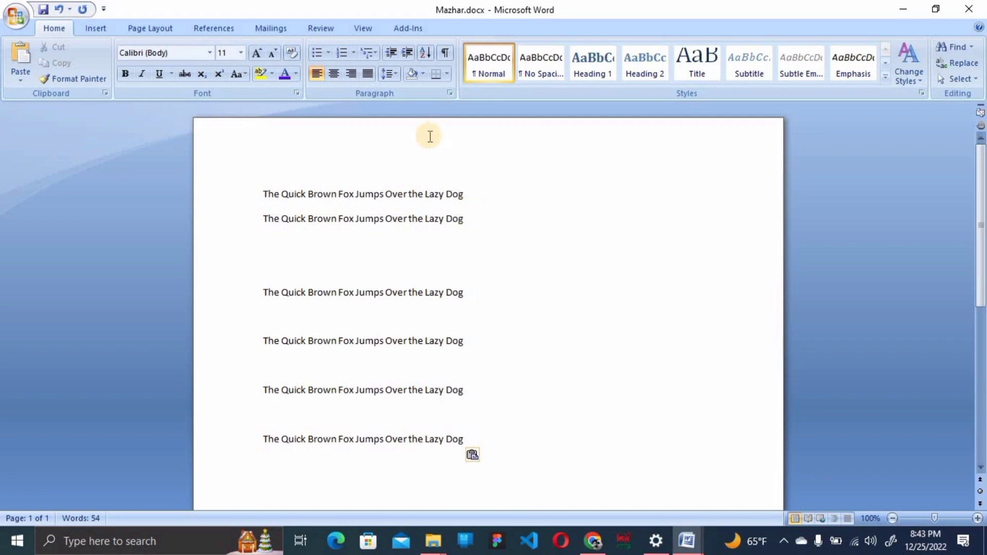
# - Save a copy of the document to the Desktop as a Word Document named abc.docx
pyautogui.click(16, 23)
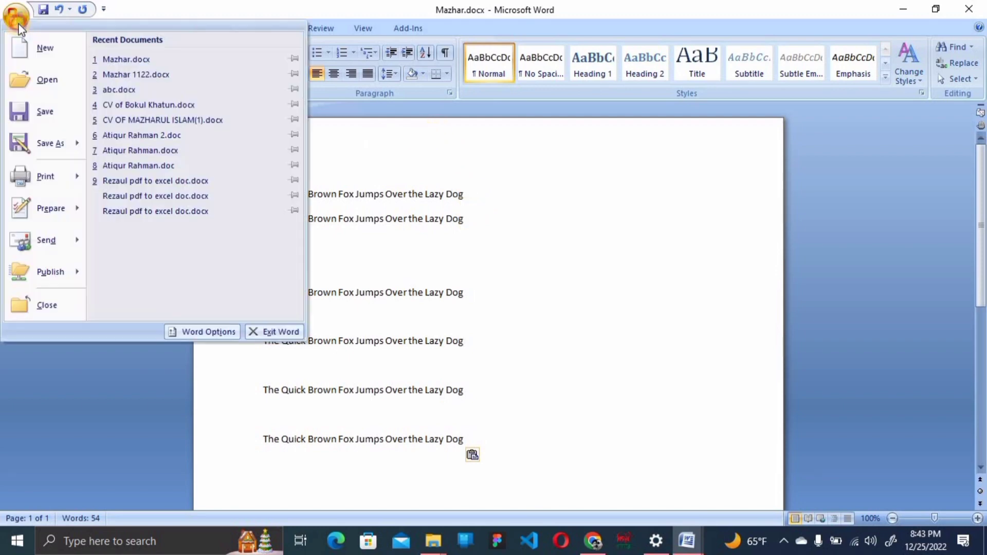
pyautogui.moveTo(71, 144)
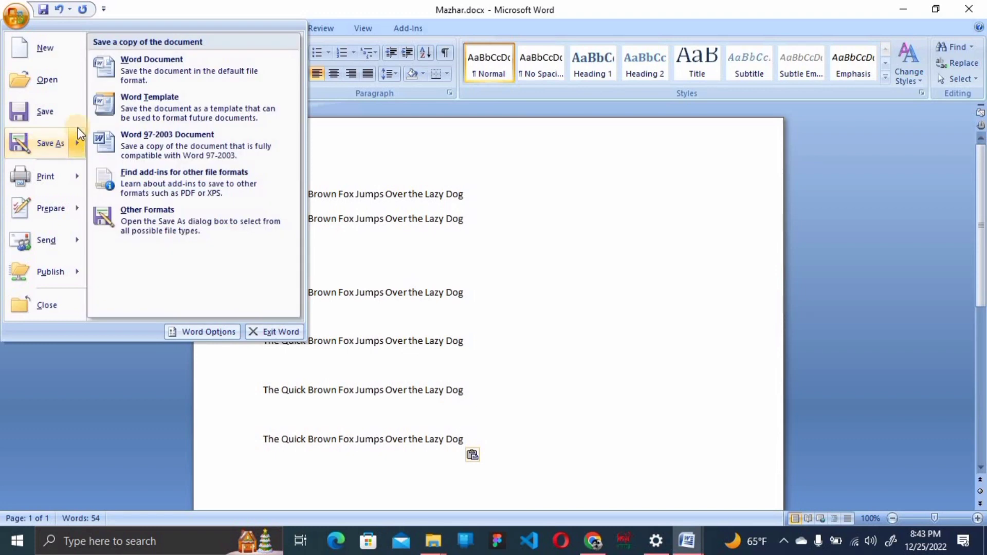
pyautogui.click(205, 73)
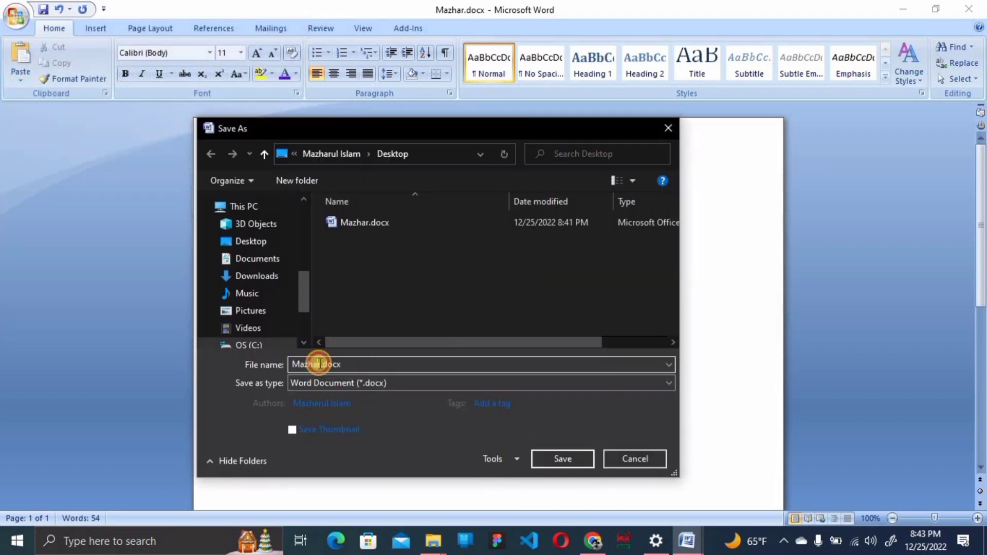
pyautogui.doubleClick(319, 364)
pyautogui.click(319, 364)
pyautogui.moveTo(319, 364); pyautogui.dragTo(237, 358)
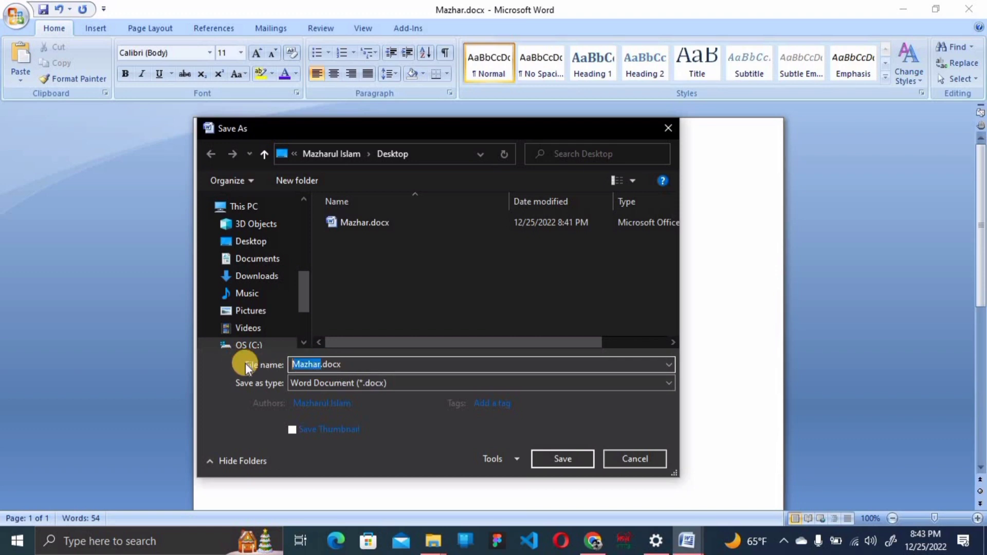
pyautogui.write('abc')
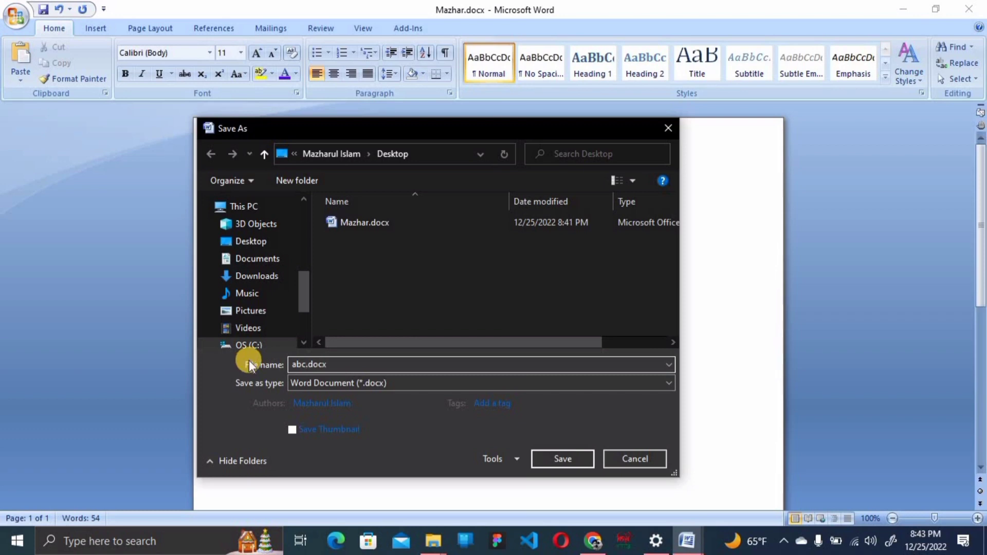
pyautogui.click(587, 462)
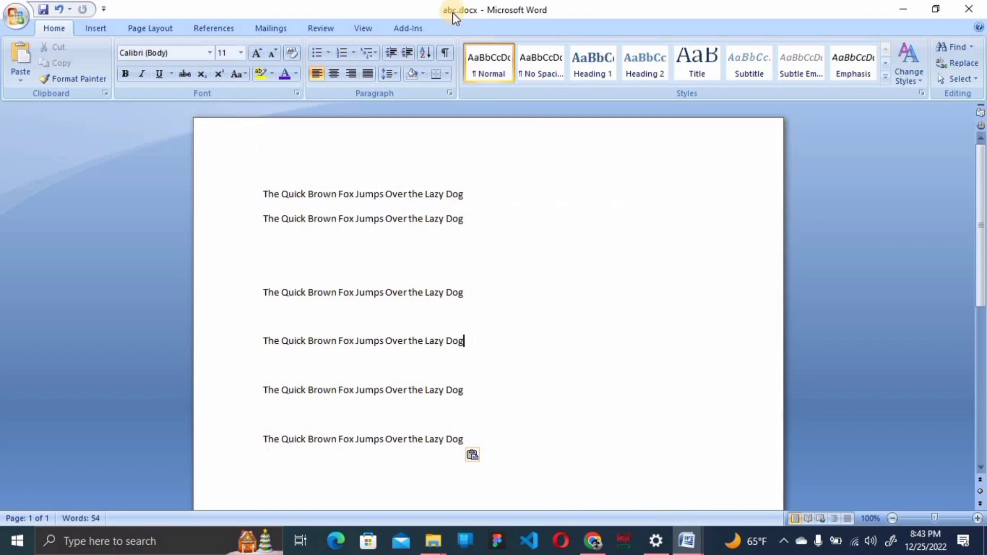
# - Check the original and the saved copy among the Desktop files in the Open dialog, and cancel without opening either
pyautogui.click(598, 309)
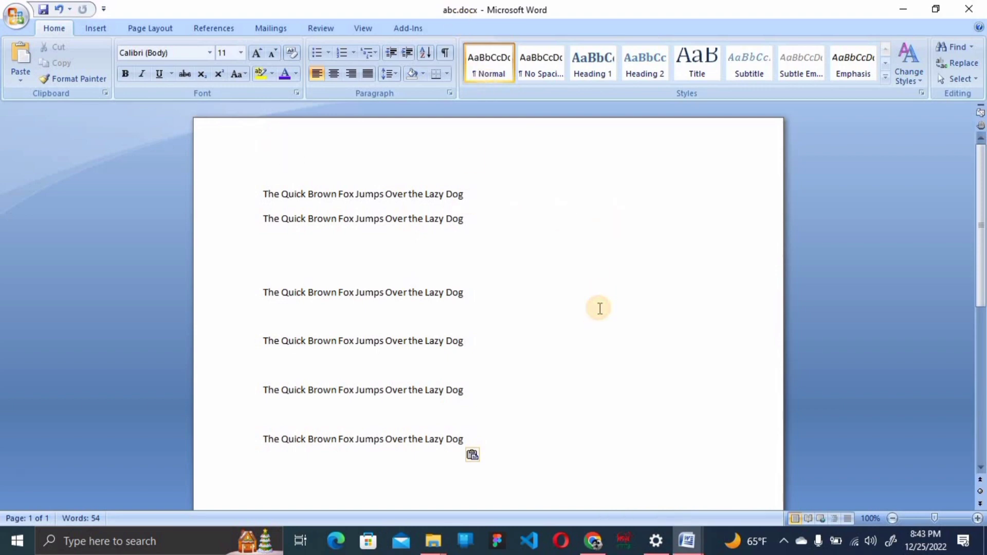
pyautogui.hotkey('ctrl', 'o')
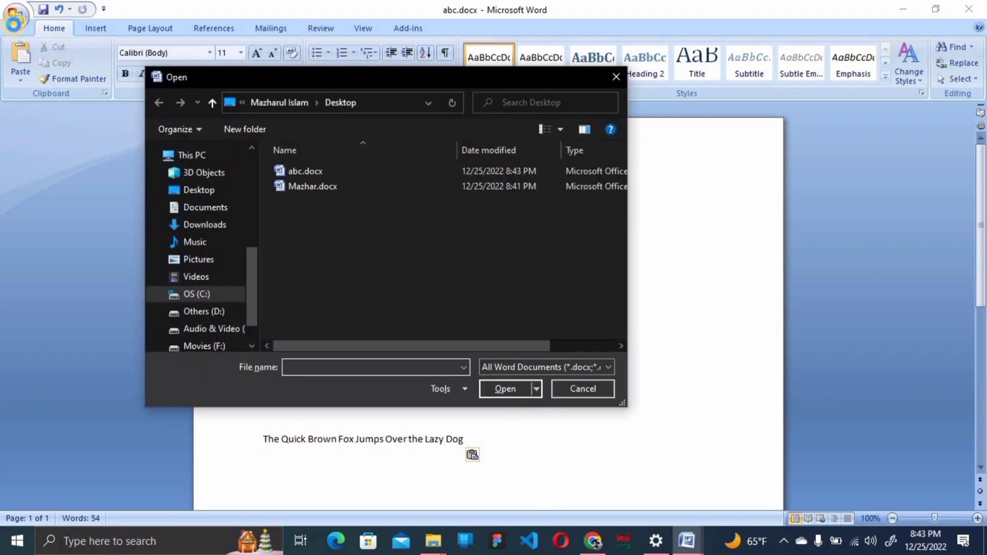
pyautogui.click(324, 177)
pyautogui.click(329, 190)
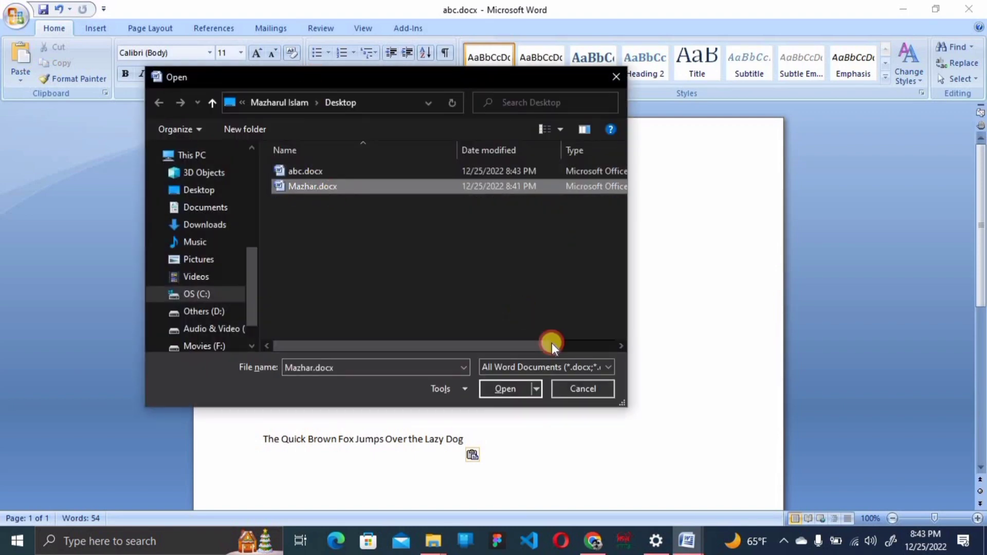
pyautogui.click(314, 171)
pyautogui.click(576, 390)
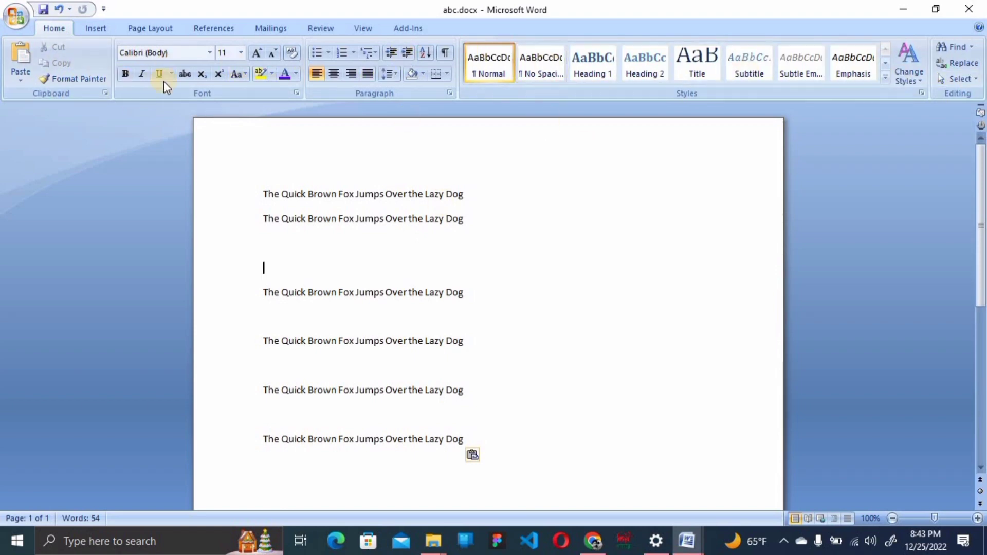
# - Delete all the repeated sentences and write "Bangladesh is our homeland" as the document's only text
pyautogui.moveTo(485, 435); pyautogui.dragTo(128, 162)
pyautogui.press('Delete')
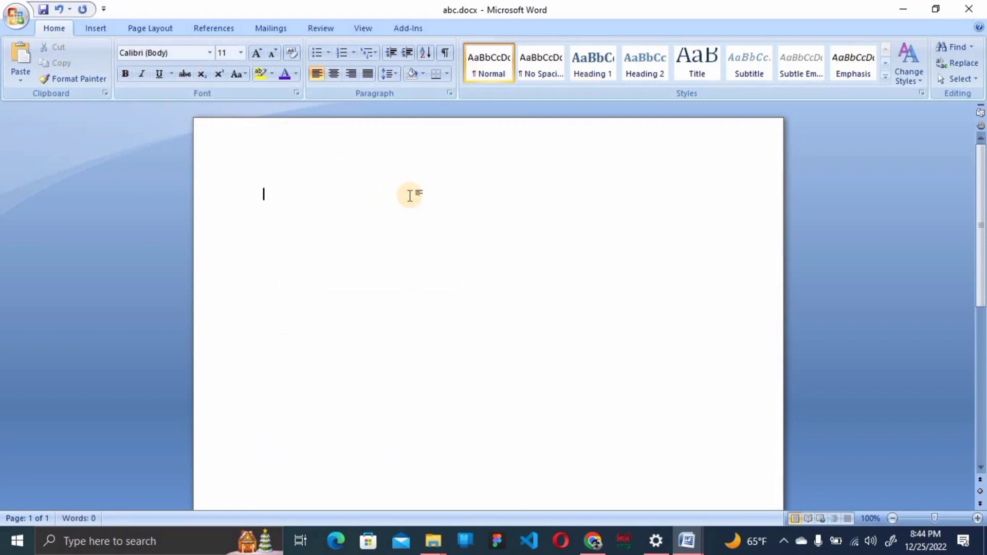
pyautogui.write('M')
pyautogui.hotkey('ctrl', 'a')
pyautogui.write('Ban')
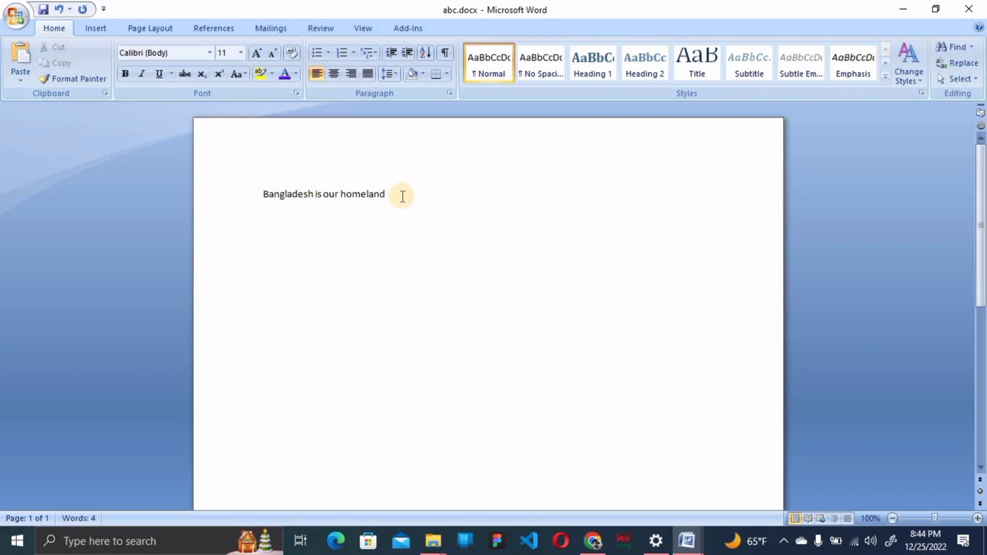
pyautogui.moveTo(387, 195); pyautogui.dragTo(252, 196)
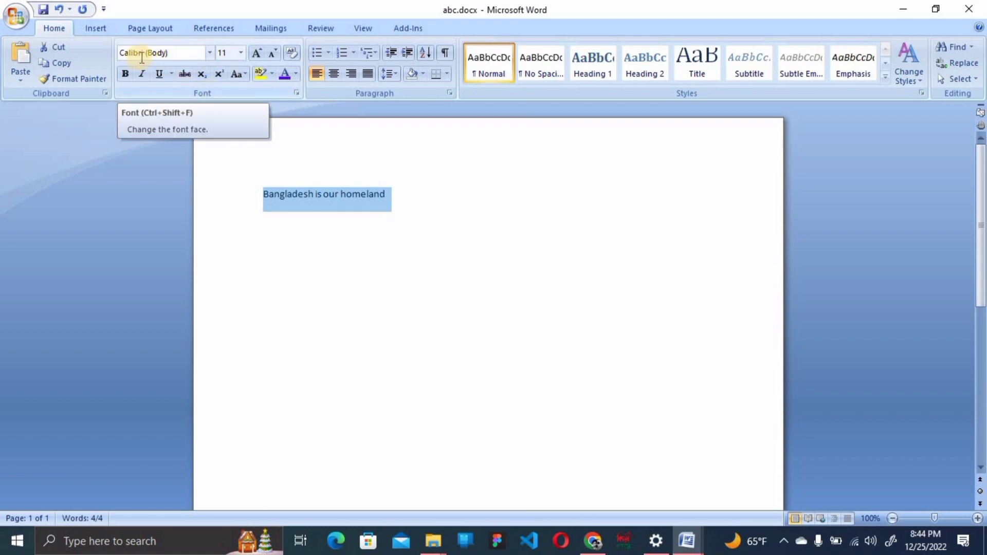
pyautogui.click(210, 53)
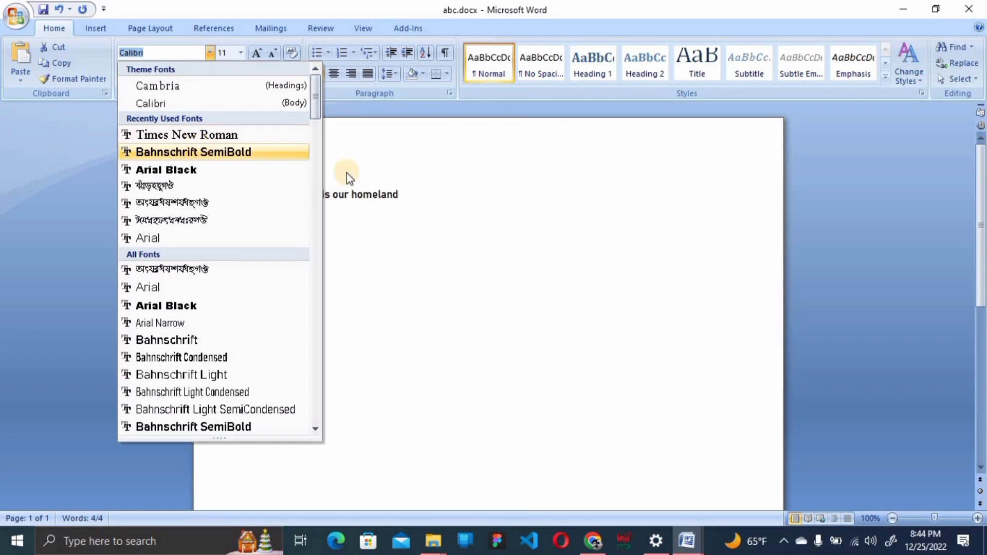
pyautogui.click(416, 197)
# - Right-align the sentence "Bangladesh is our homeland"
pyautogui.click(279, 194)
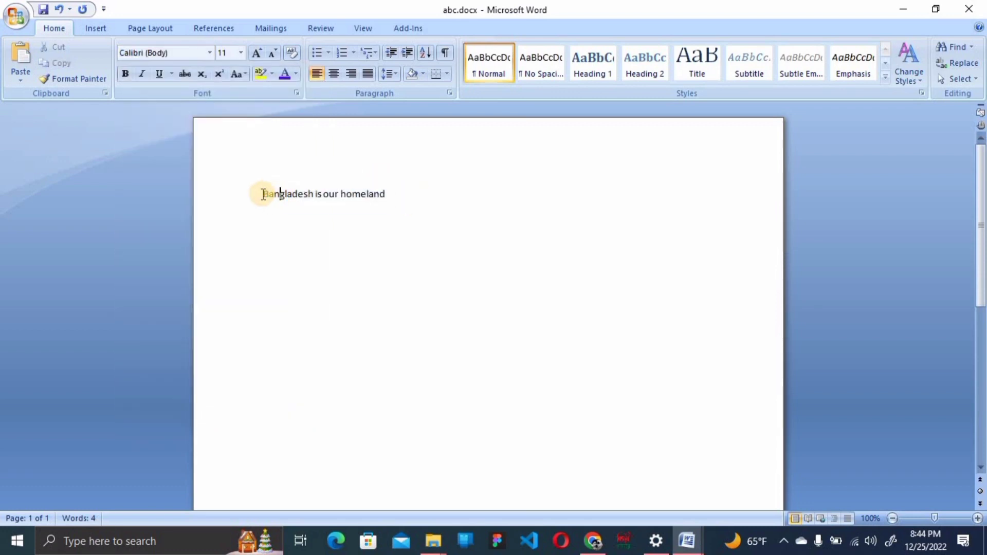
pyautogui.click(266, 195)
pyautogui.hotkey('ctrl', 'r')
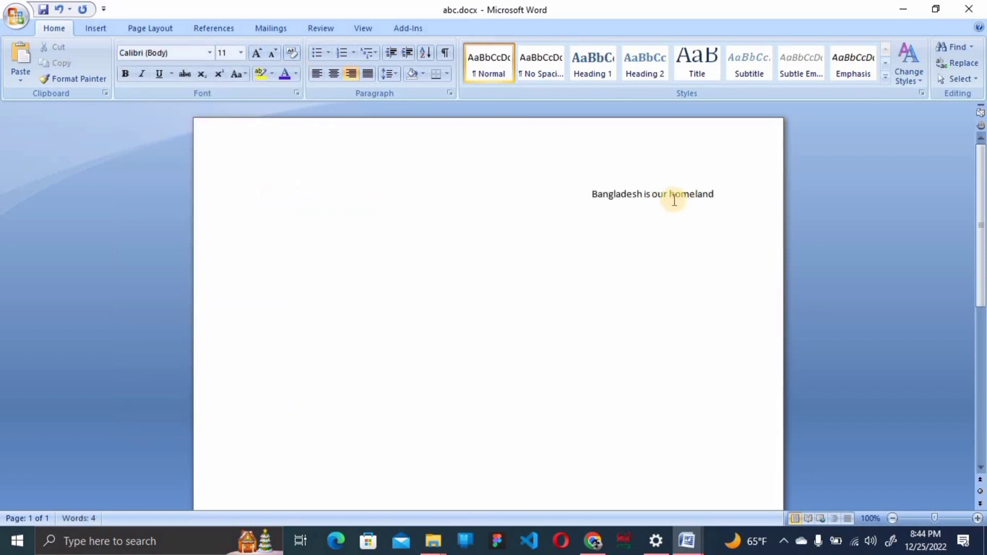
# - Select the whole sentence "Bangladesh is our homeland", set its font to Arial Black and deselect it
pyautogui.keyDown('ctrl'); pyautogui.scroll(7, 616, 211); pyautogui.keyUp('ctrl')
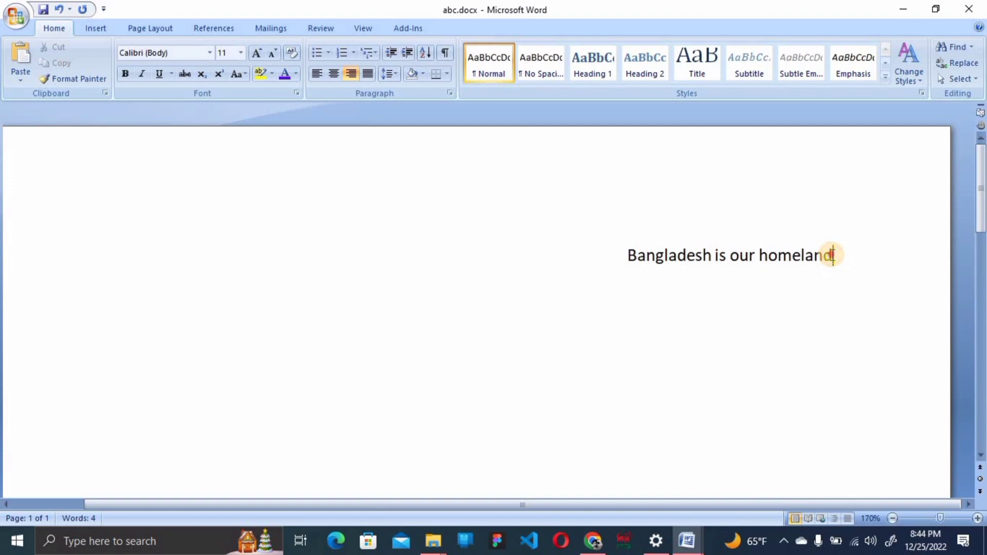
pyautogui.moveTo(832, 255); pyautogui.dragTo(625, 253)
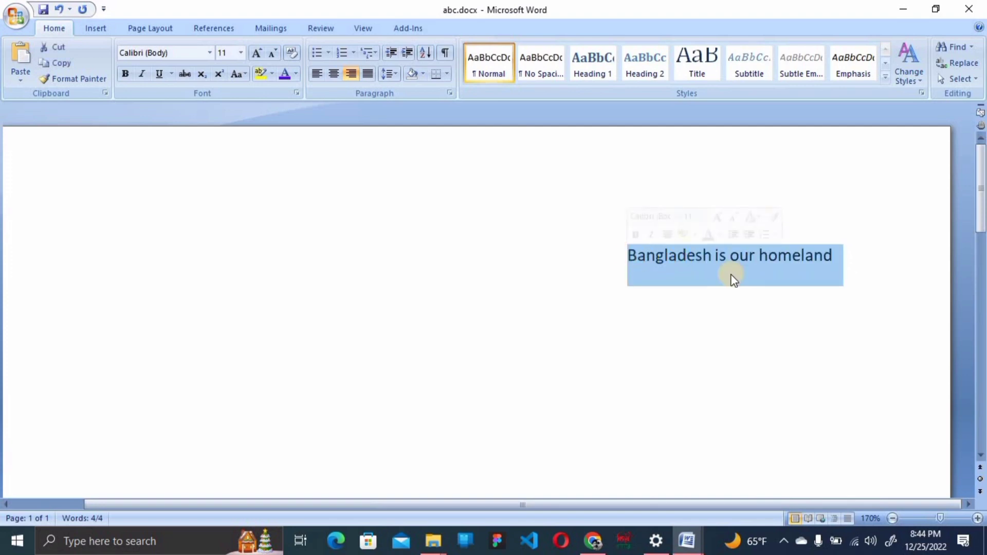
pyautogui.click(836, 254)
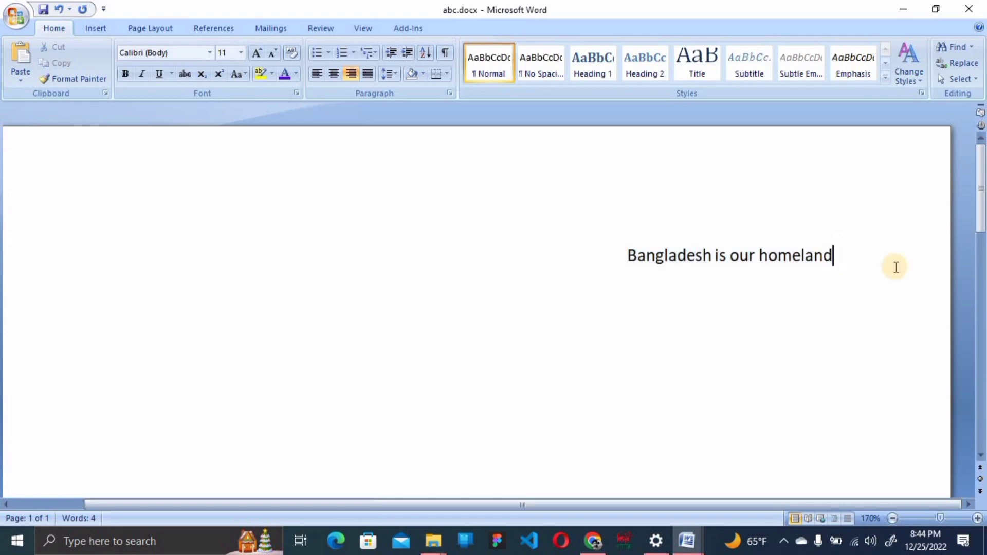
pyautogui.hotkey('shift', 'Left')
pyautogui.hotkey('shift', 'Left')
pyautogui.hotkey('shift', 'Left')
pyautogui.hotkey('shift', 'Left')
pyautogui.hotkey('shift', 'Left')
pyautogui.hotkey('shift', 'Left')
pyautogui.hotkey('shift', 'Left')
pyautogui.hotkey('shift', 'Left')
pyautogui.hotkey('shift', 'Left')
pyautogui.hotkey('shift', 'Left')
pyautogui.hotkey('shift', 'Left')
pyautogui.hotkey('shift', 'Left')
pyautogui.hotkey('shift', 'Left')
pyautogui.hotkey('shift', 'Left')
pyautogui.hotkey('shift', 'Left')
pyautogui.hotkey('shift', 'Left')
pyautogui.hotkey('shift', 'Left')
pyautogui.hotkey('shift', 'Left')
pyautogui.hotkey('shift', 'Left')
pyautogui.hotkey('shift', 'Left')
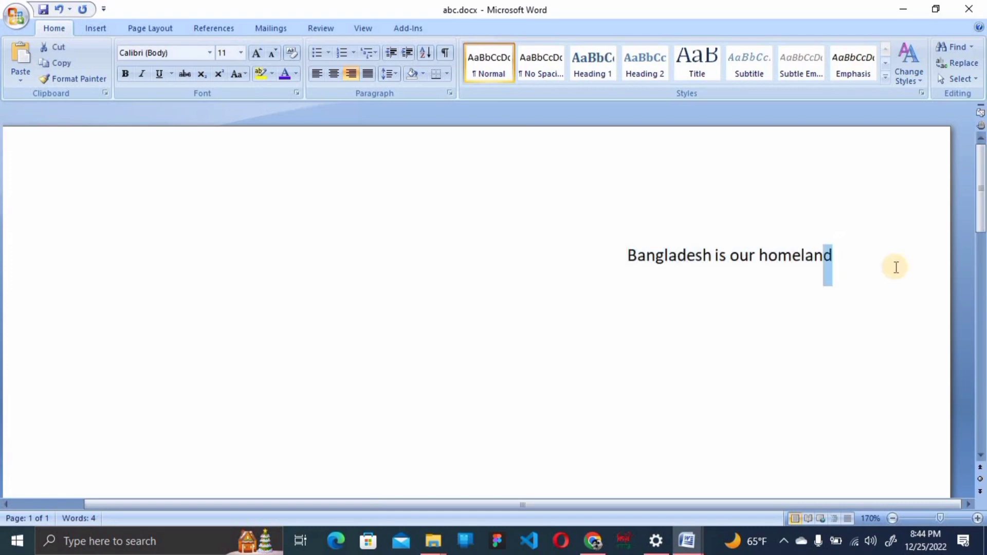
pyautogui.hotkey('shift', 'Left')
pyautogui.hotkey('shift', 'Left')
pyautogui.hotkey('shift', 'Left')
pyautogui.hotkey('shift', 'Left')
pyautogui.hotkey('shift', 'Left')
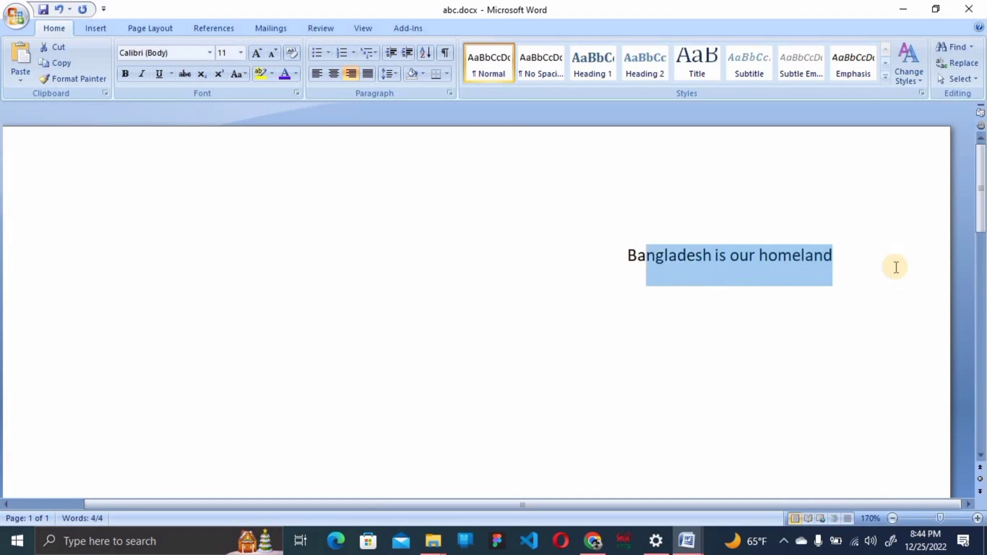
pyautogui.click(210, 53)
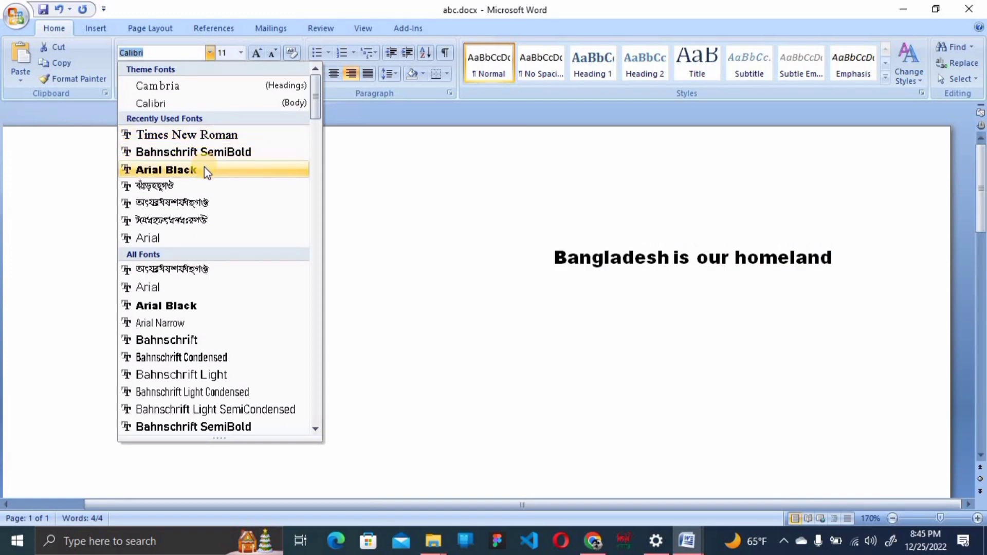
pyautogui.click(211, 305)
pyautogui.click(865, 370)
# - Change the font of the sentence "Bangladesh is our homeland" to Times New Roman
pyautogui.moveTo(851, 257); pyautogui.dragTo(462, 230)
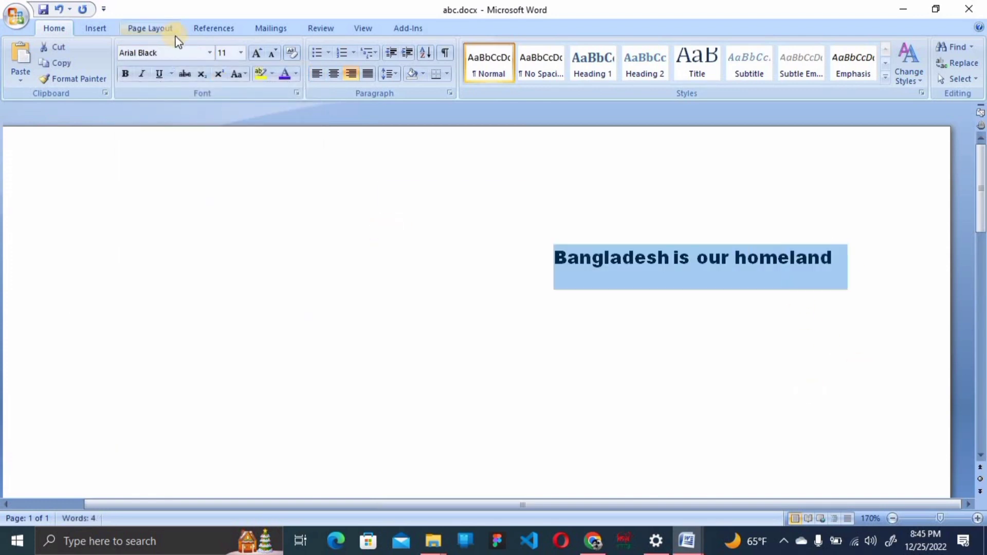
pyautogui.click(210, 52)
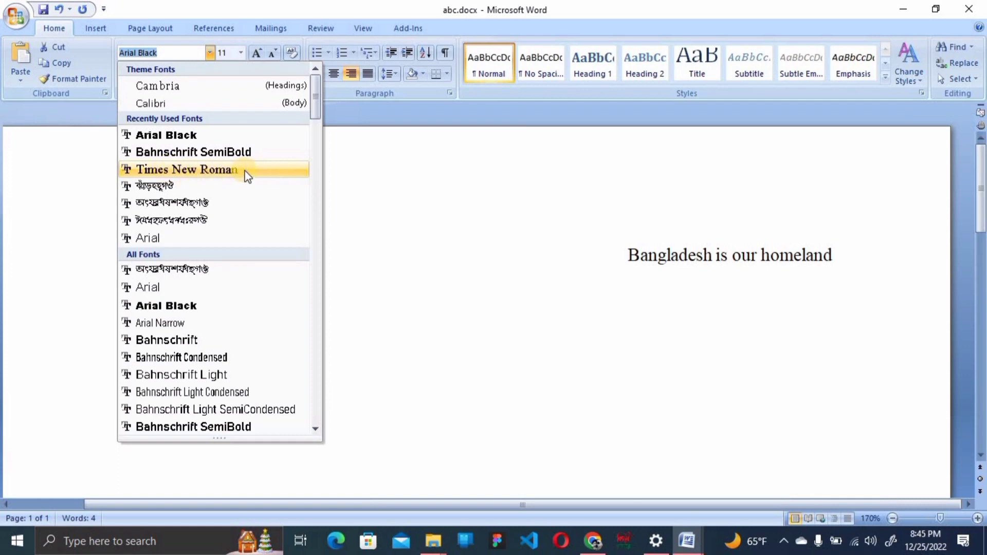
pyautogui.click(266, 171)
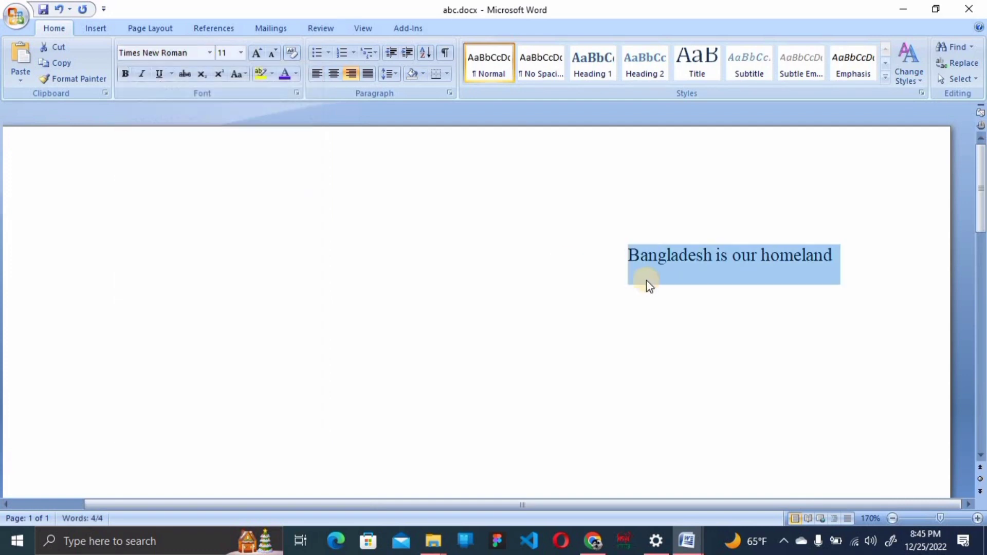
# - Browse the list of available fonts from beginning to end and close it without choosing one
pyautogui.click(671, 265)
pyautogui.moveTo(842, 260); pyautogui.dragTo(497, 269)
pyautogui.click(483, 259)
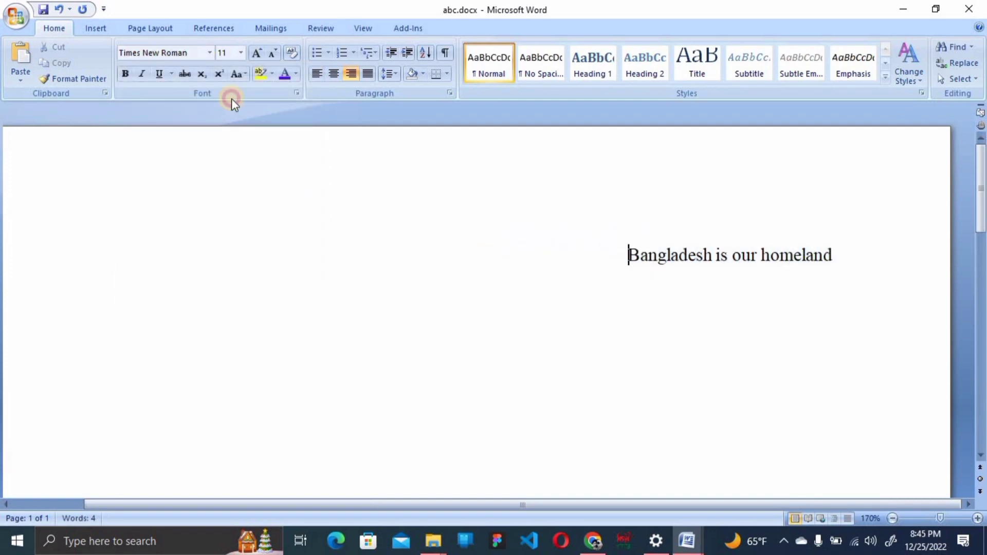
pyautogui.click(211, 54)
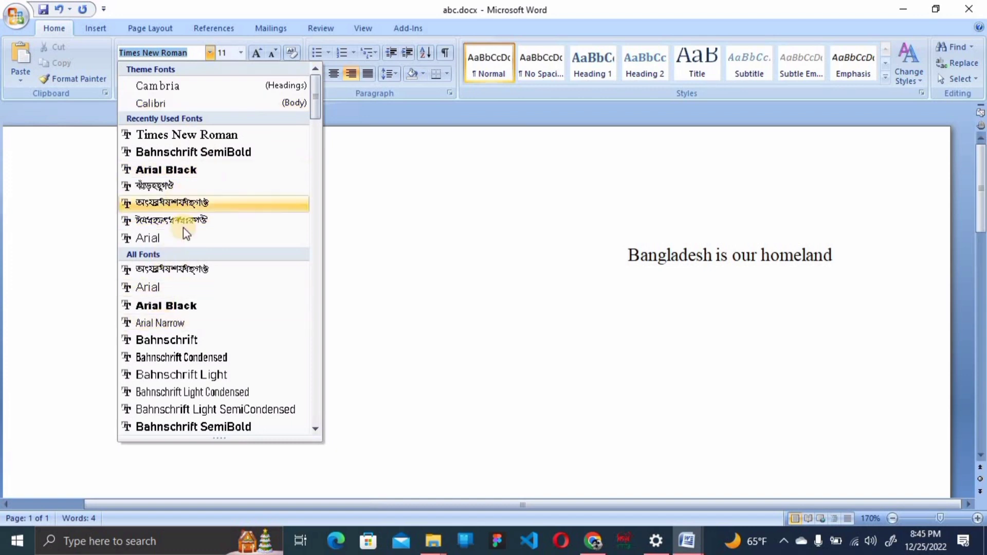
pyautogui.scroll(-2, 317, 174)
pyautogui.click(318, 285)
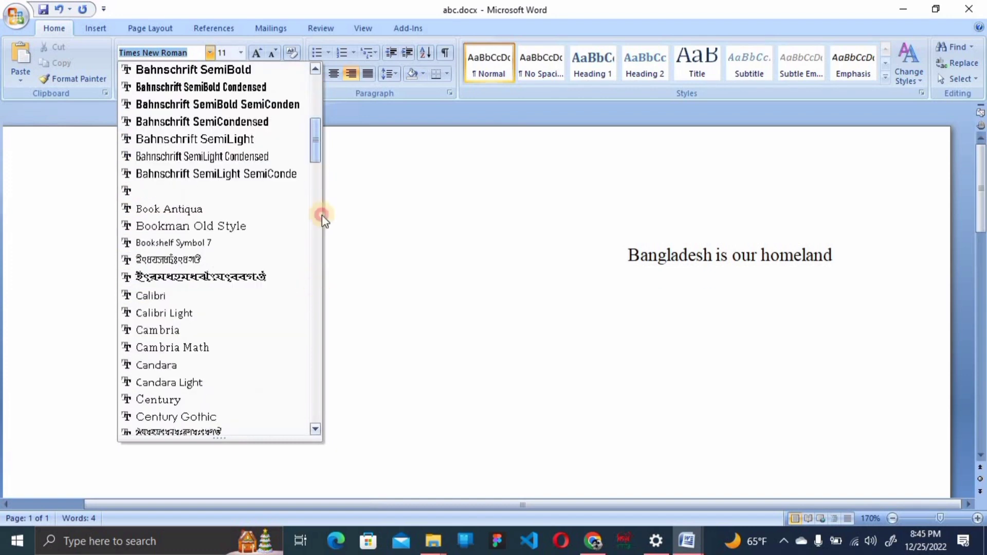
pyautogui.scroll(-20, 316, 143)
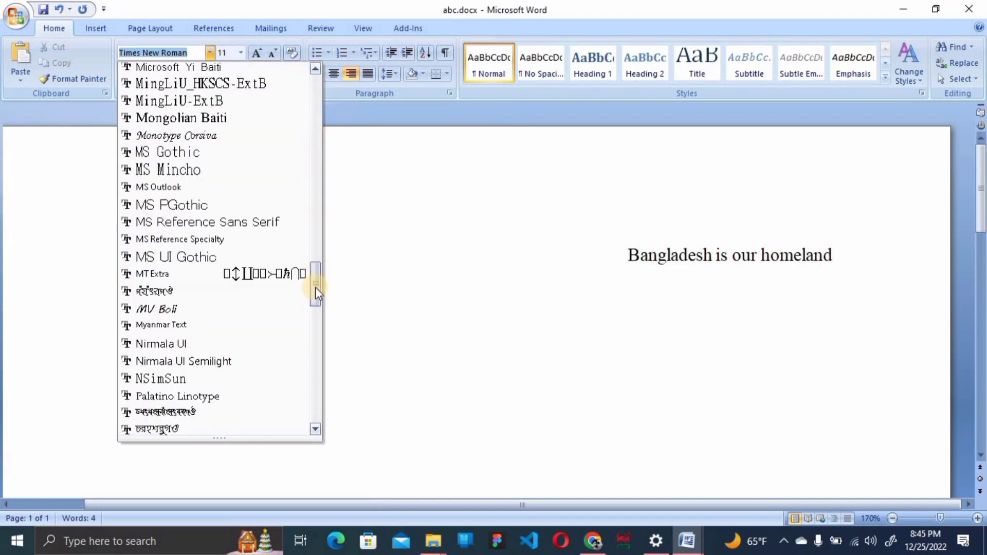
pyautogui.moveTo(316, 284); pyautogui.dragTo(311, 130)
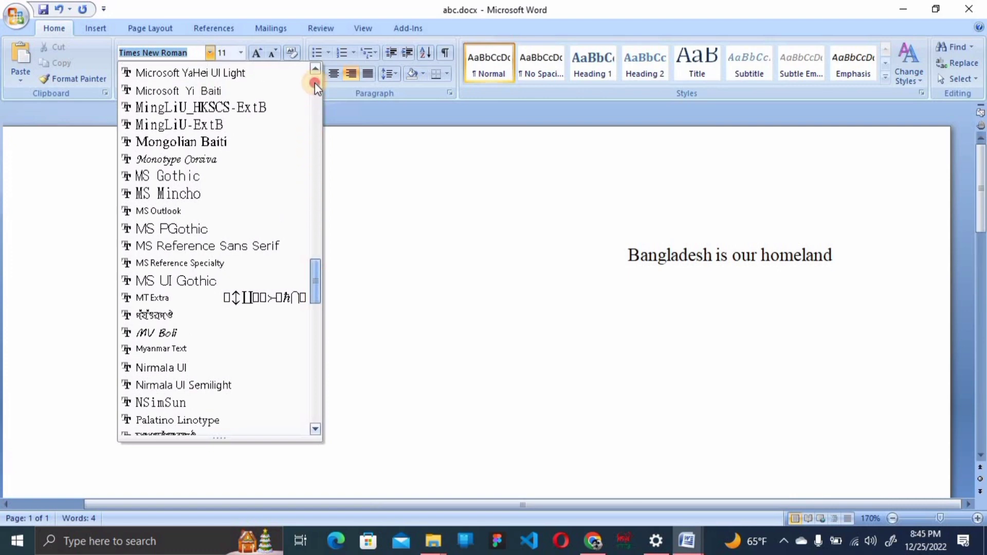
pyautogui.moveTo(314, 82); pyautogui.dragTo(315, 81)
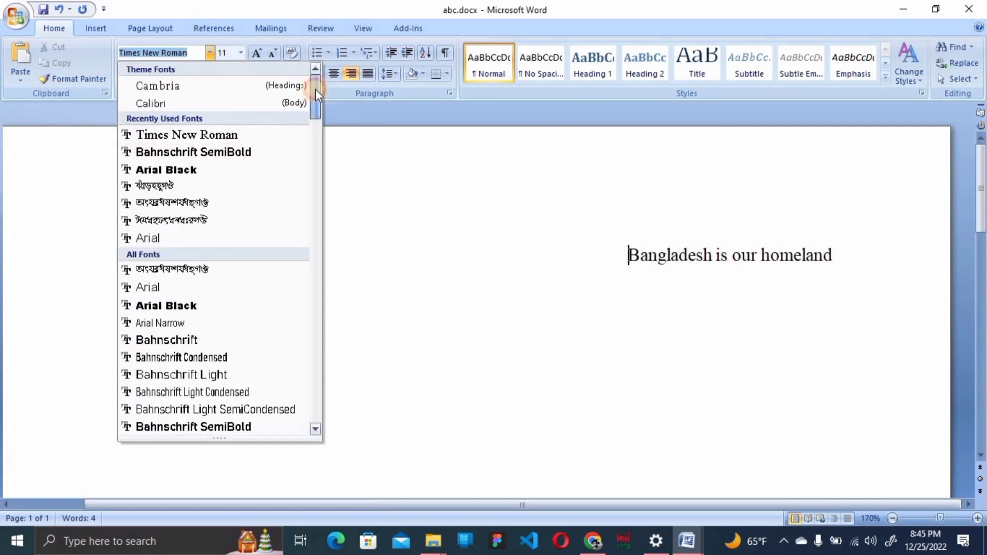
pyautogui.click(441, 192)
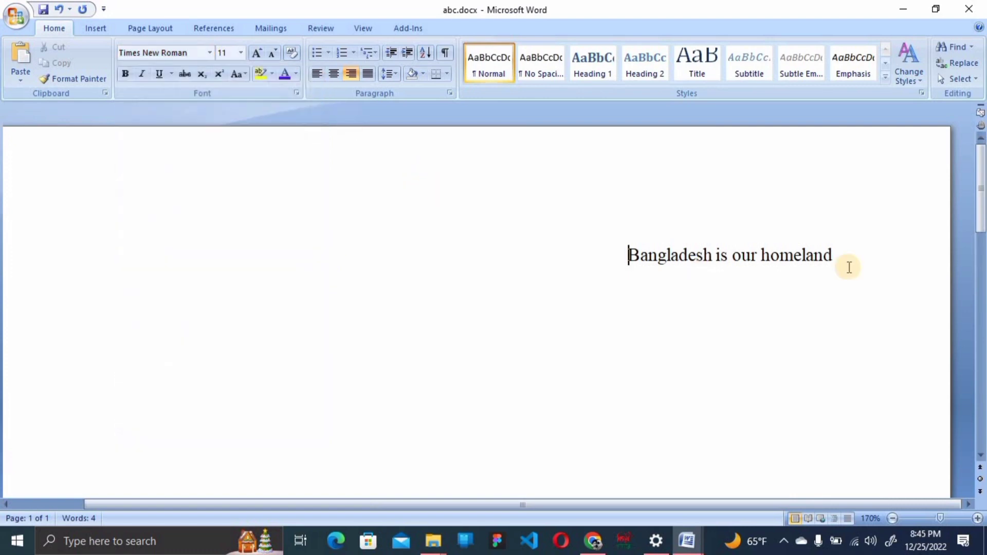
# - Select the sentence "Bangladesh is our homeland" and set its font size to 50
pyautogui.moveTo(849, 267); pyautogui.dragTo(437, 205)
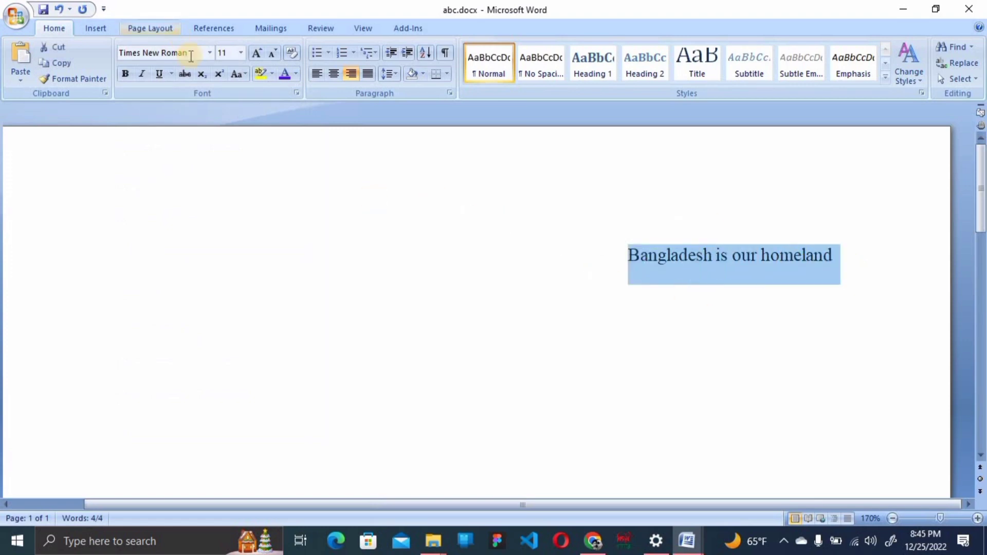
pyautogui.click(225, 54)
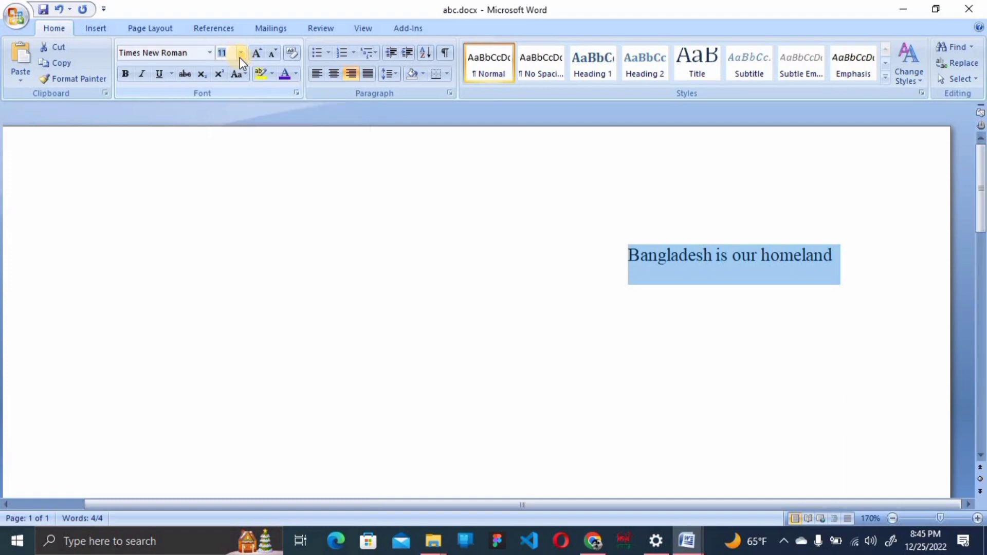
pyautogui.write('50')
pyautogui.press('Return')
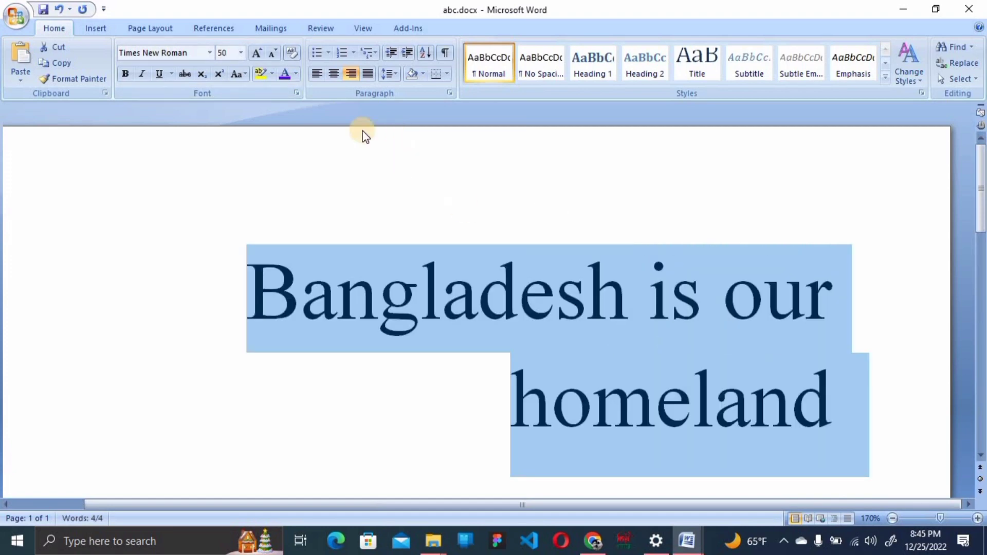
# - Set the font size of the sentence "Bangladesh is our homeland" to 20 and deselect it
pyautogui.click(241, 52)
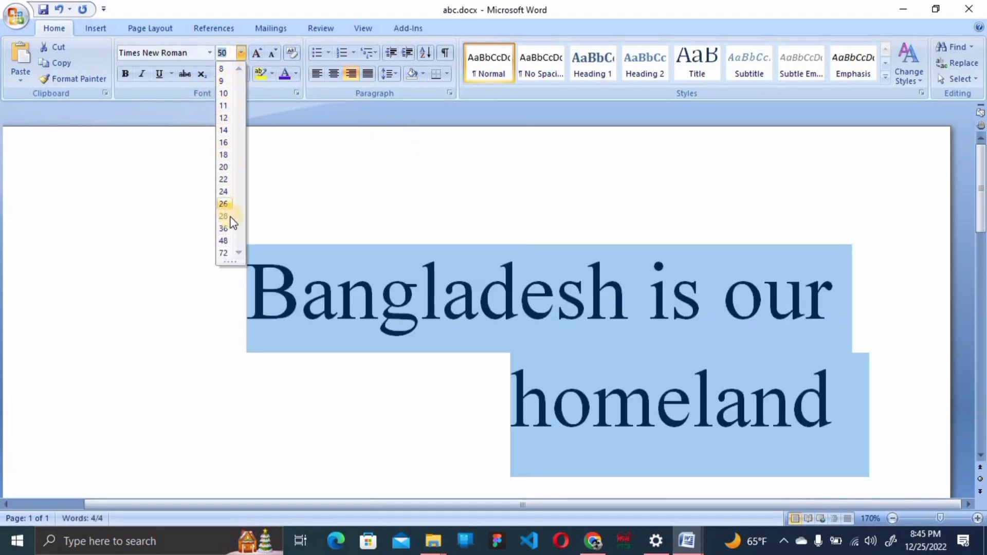
pyautogui.click(224, 167)
pyautogui.click(669, 259)
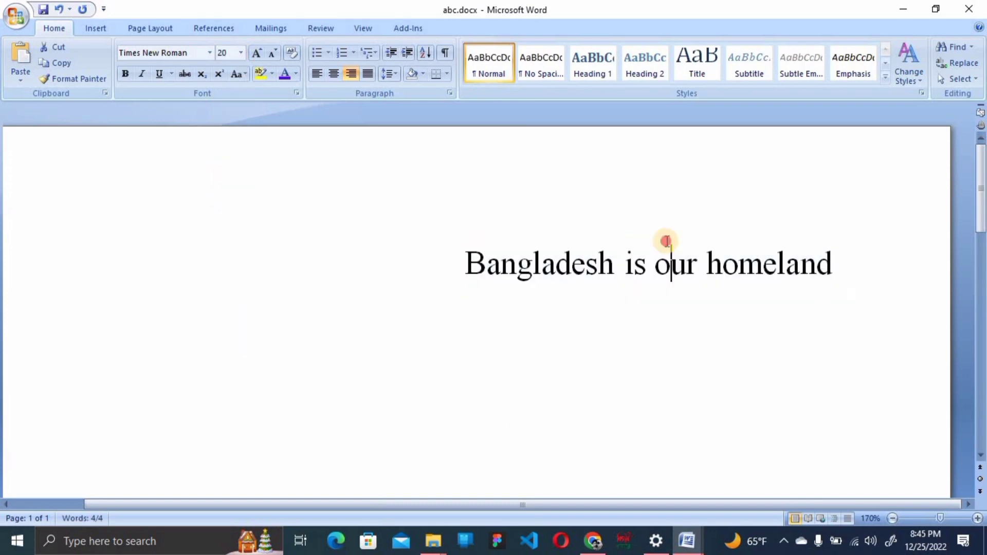
# - Add a new line containing the bracket pair "[ ]" below the sentence and highlight the brackets briefly to point them out
pyautogui.moveTo(858, 278); pyautogui.dragTo(348, 275)
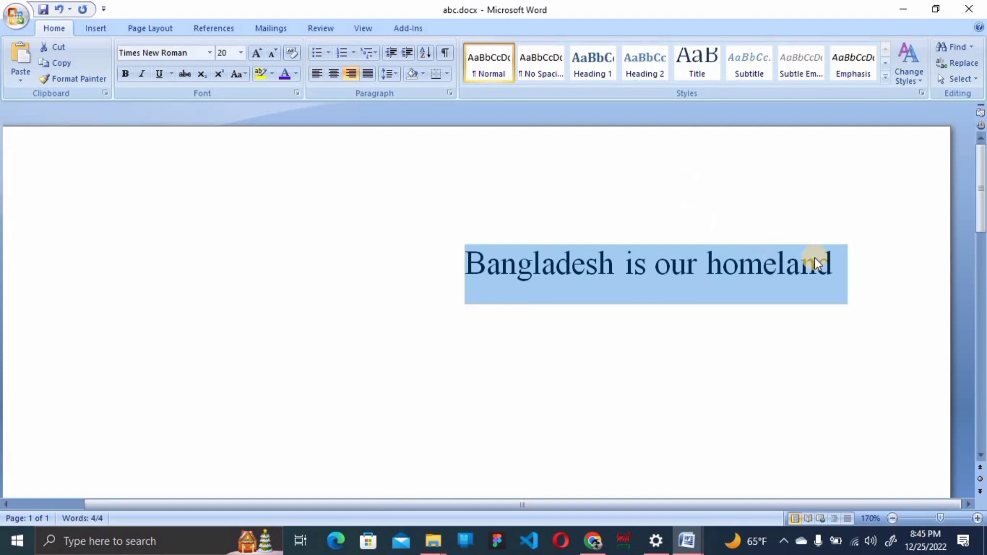
pyautogui.click(838, 265)
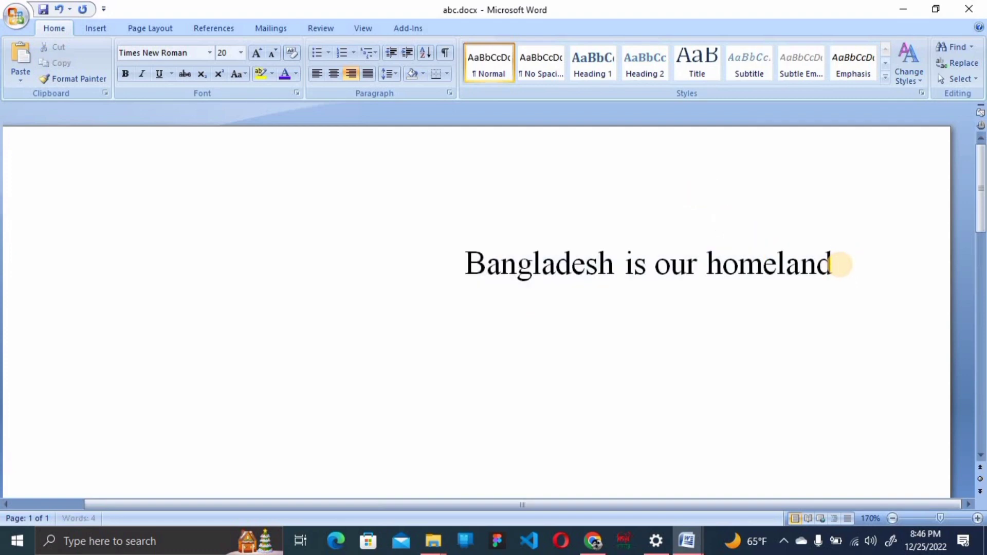
pyautogui.write(']')
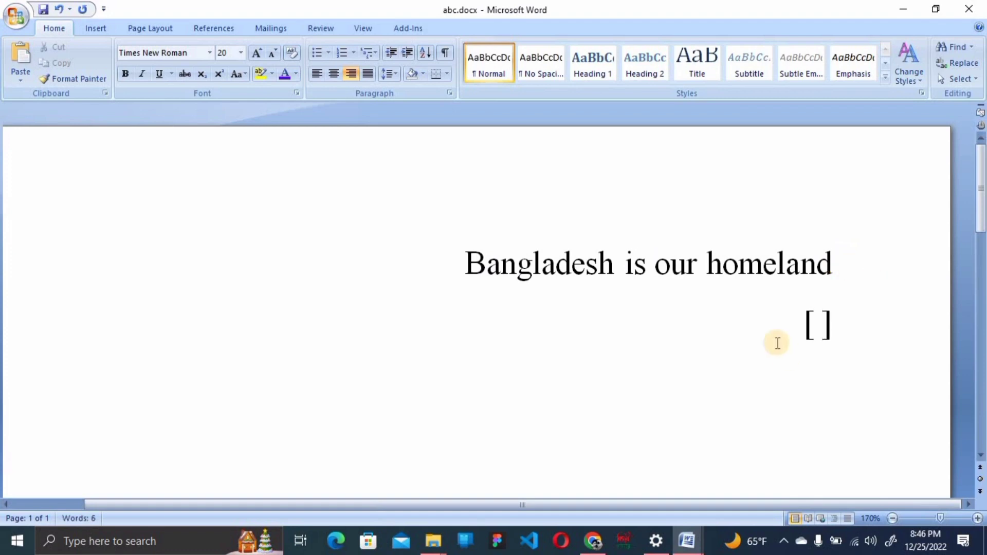
pyautogui.moveTo(816, 322); pyautogui.dragTo(803, 319)
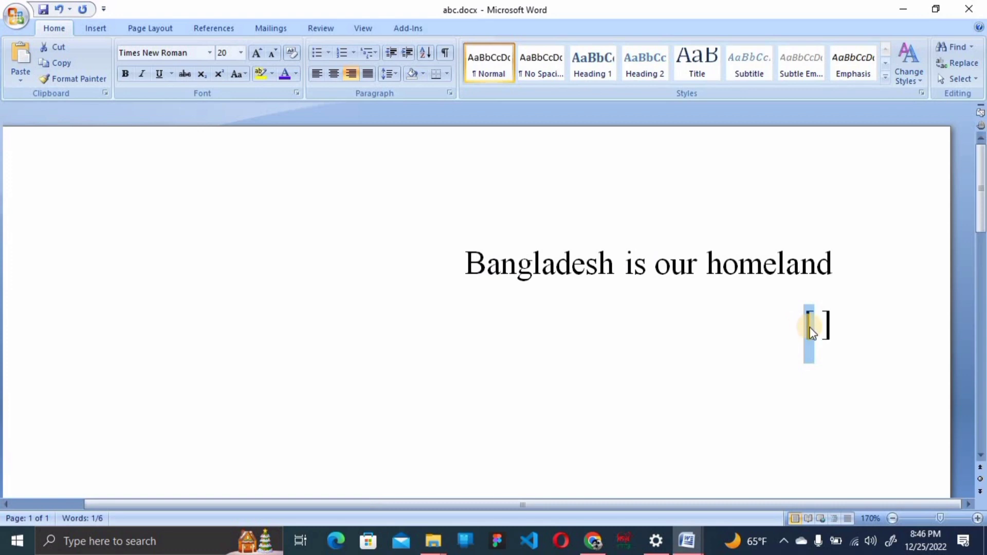
pyautogui.moveTo(837, 326); pyautogui.dragTo(838, 265)
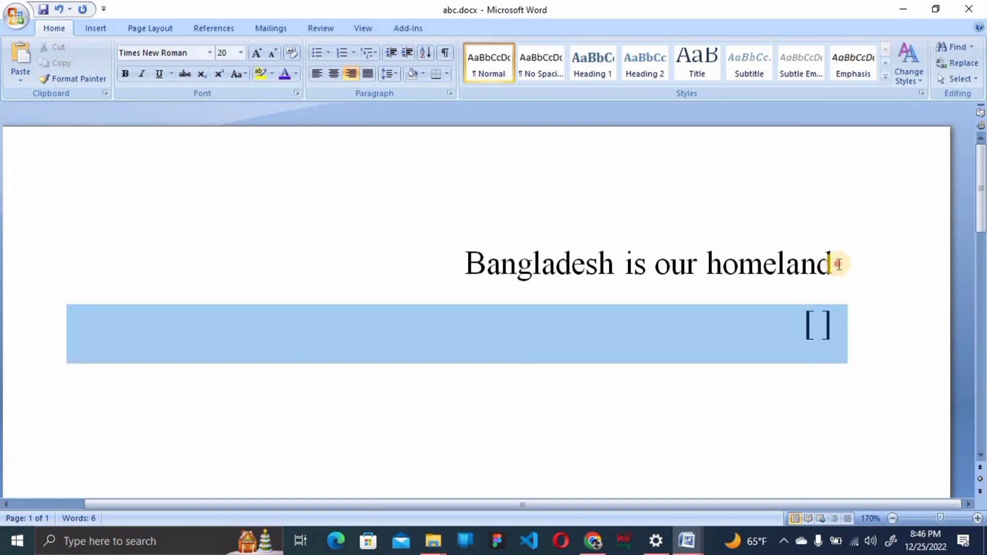
pyautogui.click(839, 265)
# - Select only the sentence above the brackets and shrink its font one point at a time to size 11
pyautogui.moveTo(744, 262); pyautogui.dragTo(437, 283)
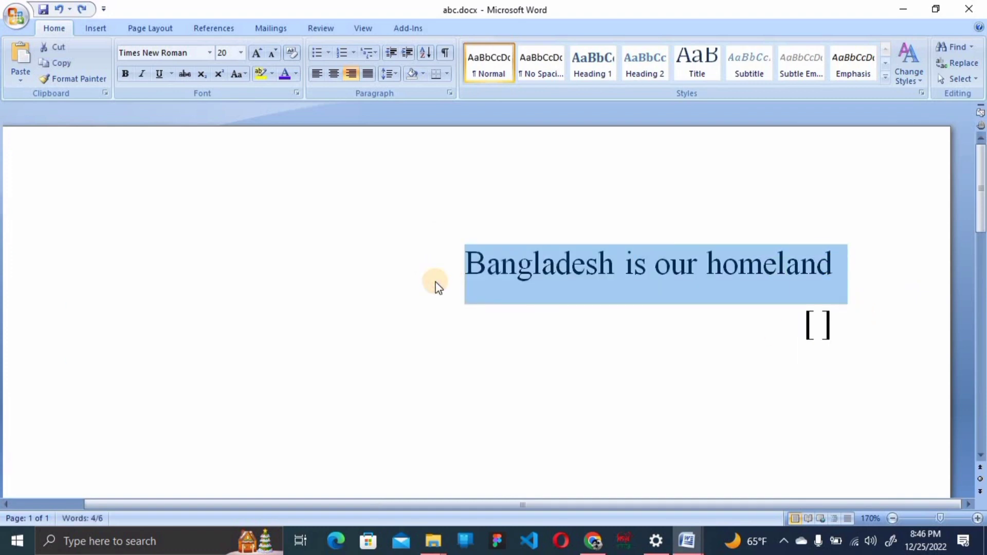
pyautogui.hotkey('ctrl', '[')
pyautogui.hotkey('ctrl', '[')
pyautogui.hotkey('ctrl', '[')
pyautogui.hotkey('ctrl', '[')
pyautogui.hotkey('ctrl', '[')
pyautogui.hotkey('ctrl', '[')
pyautogui.hotkey('ctrl', '[')
pyautogui.hotkey('ctrl', '[')
pyautogui.hotkey('ctrl', '[')
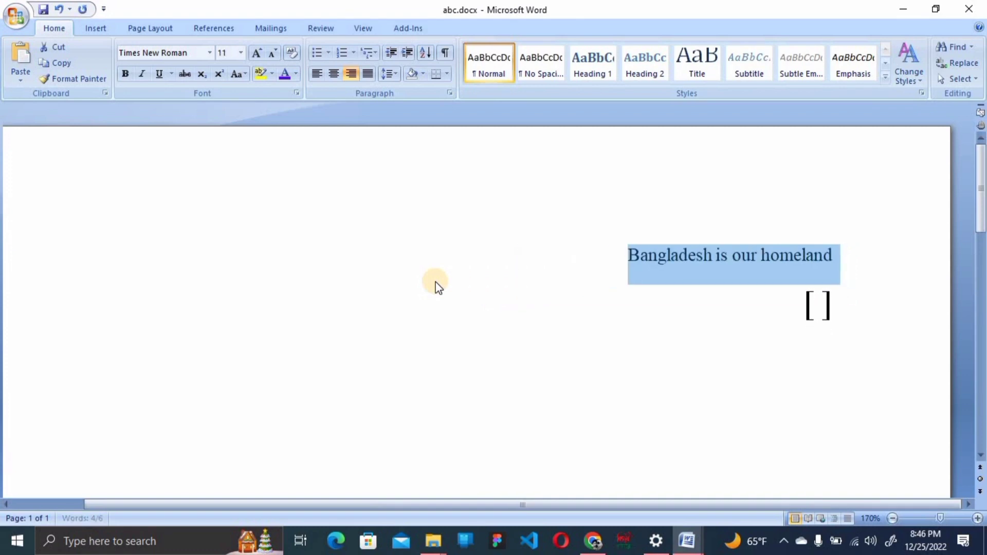
# - Enlarge the selected sentence one point at a time to font size 25, and deselect it
pyautogui.hotkey('ctrl', ']')
pyautogui.hotkey('ctrl', ']')
pyautogui.hotkey('ctrl', ']')
pyautogui.hotkey('ctrl', ']')
pyautogui.hotkey('ctrl', ']')
pyautogui.hotkey('ctrl', ']')
pyautogui.hotkey('ctrl', ']')
pyautogui.hotkey('ctrl', ']')
pyautogui.hotkey('ctrl', ']')
pyautogui.hotkey('ctrl', ']')
pyautogui.hotkey('ctrl', ']')
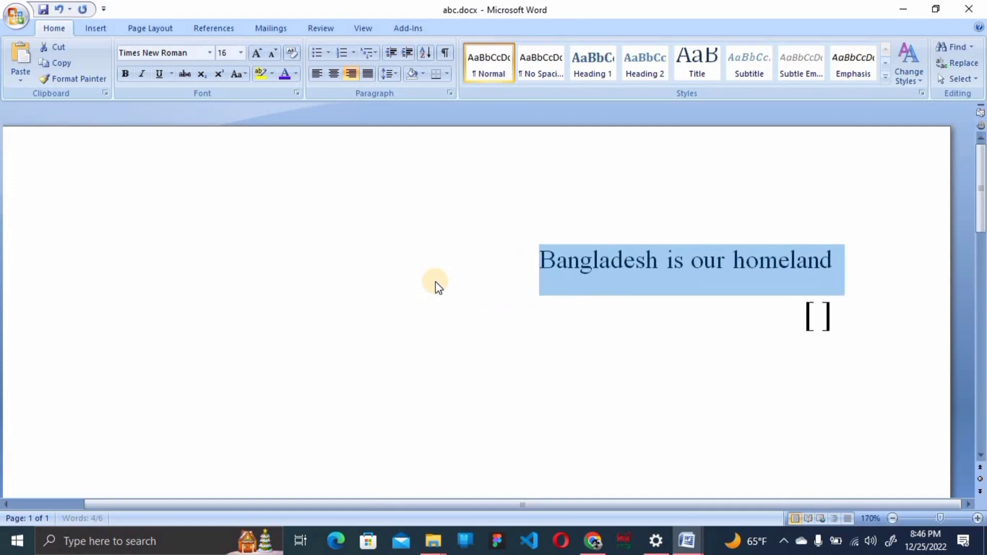
pyautogui.hotkey('ctrl', ']')
pyautogui.hotkey('ctrl', ']')
pyautogui.hotkey('ctrl', ']')
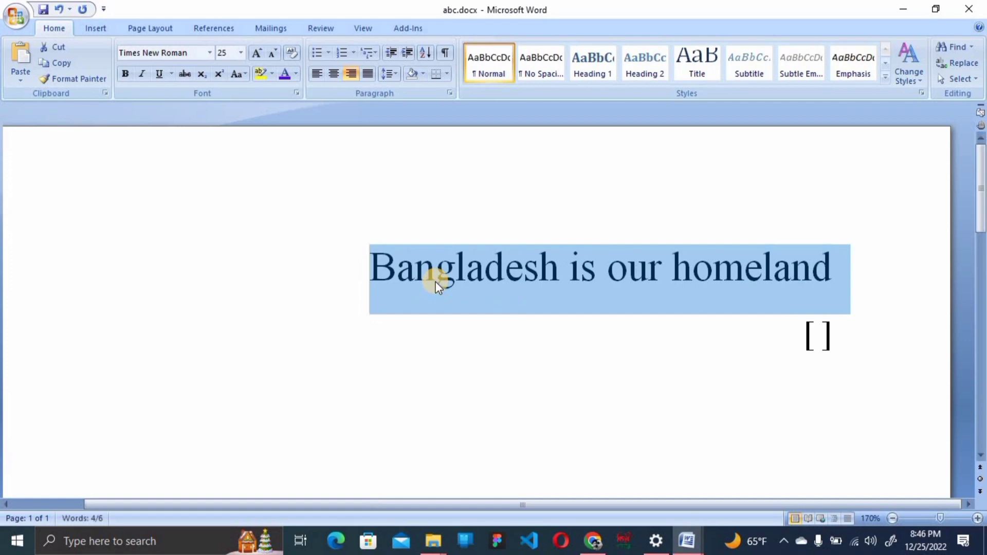
pyautogui.click(462, 198)
# - Make the sentence "Bangladesh is our homeland" bold and italic
pyautogui.moveTo(839, 273); pyautogui.dragTo(252, 249)
pyautogui.click(124, 75)
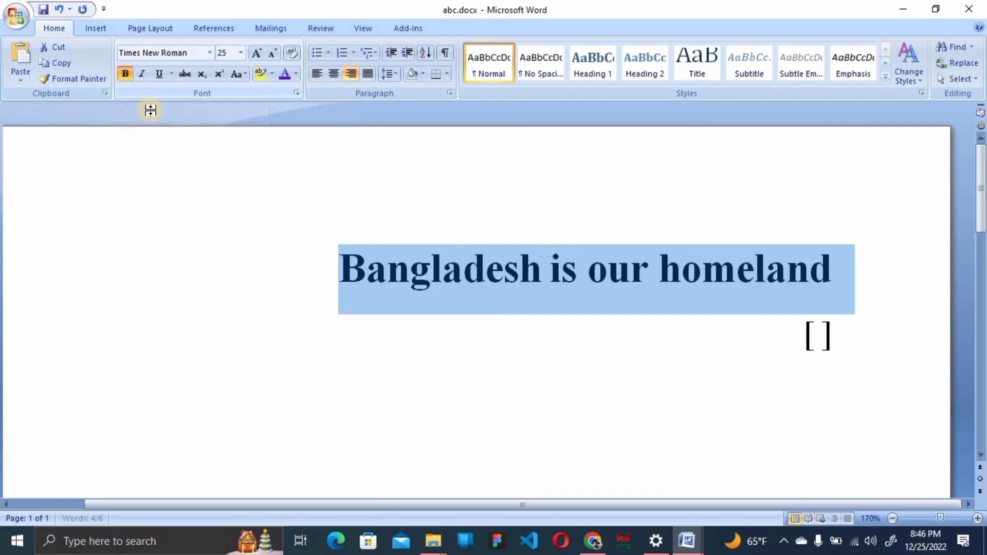
pyautogui.click(639, 326)
pyautogui.moveTo(825, 269); pyautogui.dragTo(304, 253)
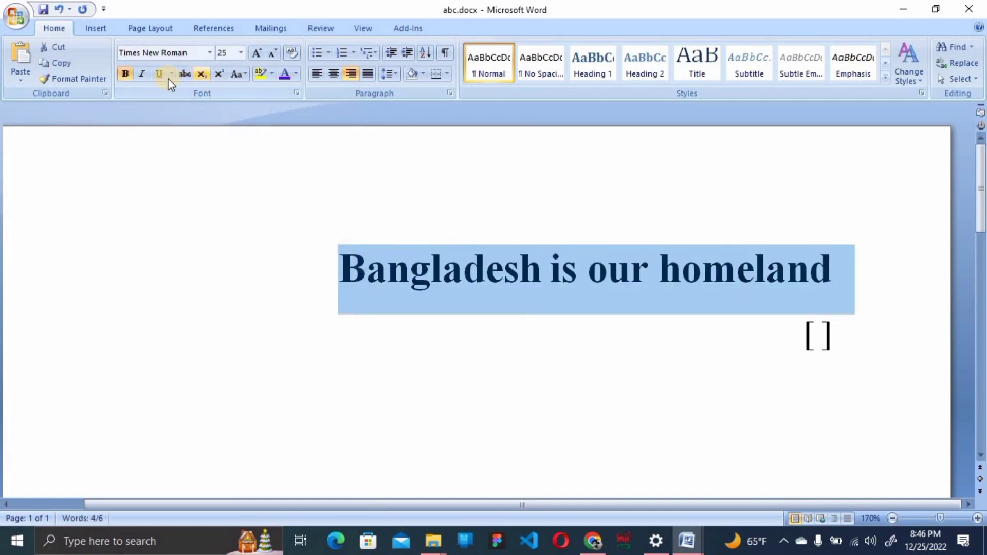
pyautogui.click(142, 77)
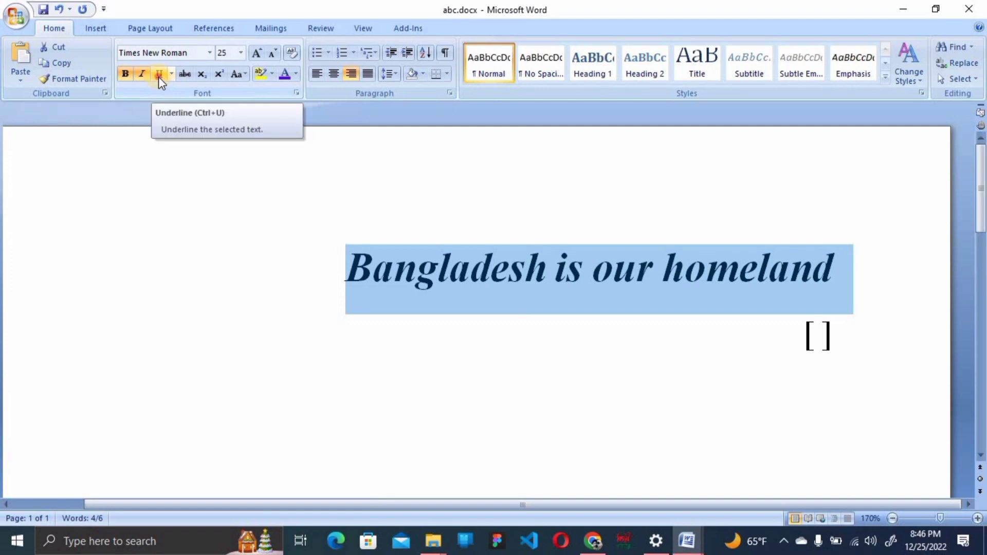
# - Underline the selected sentence and change its underline style to a single solid line
pyautogui.click(158, 76)
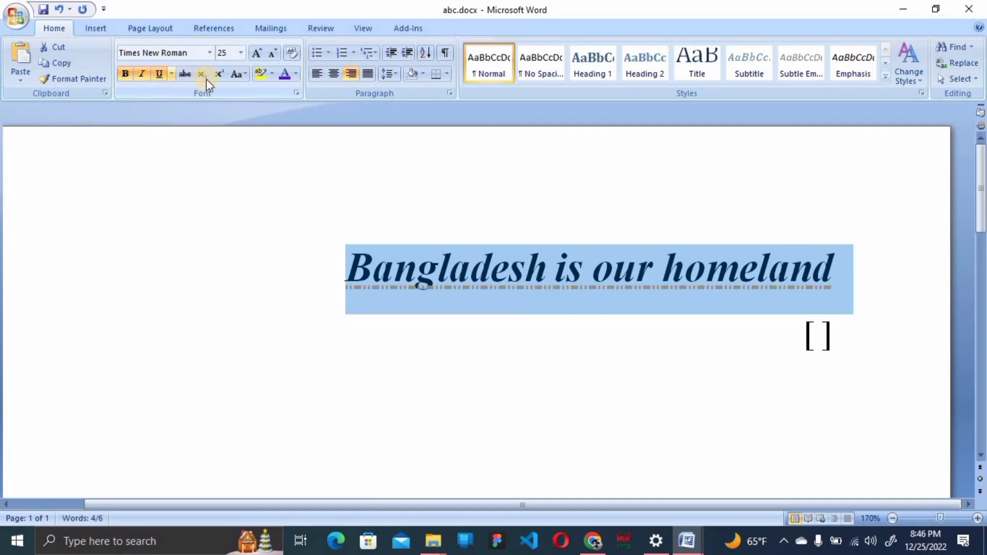
pyautogui.click(172, 74)
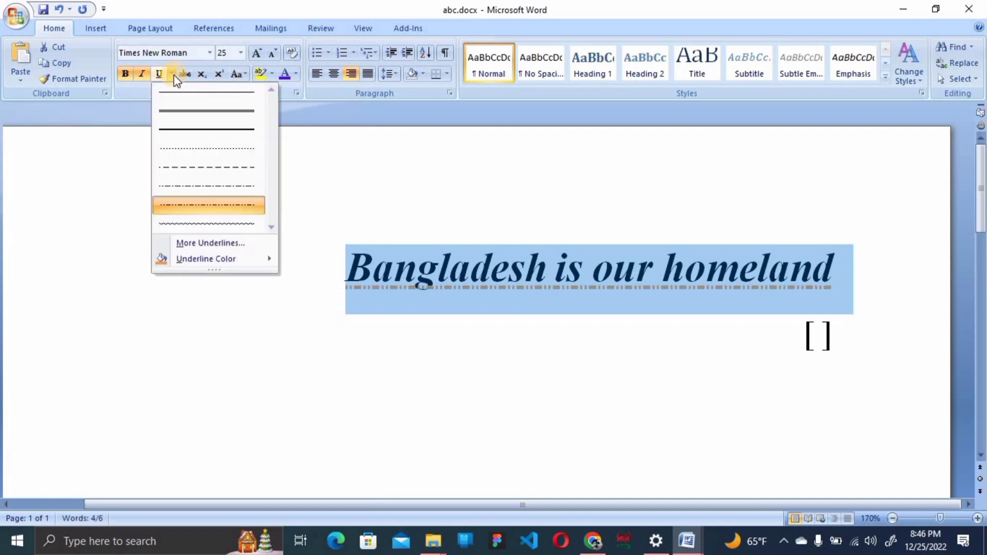
pyautogui.click(206, 95)
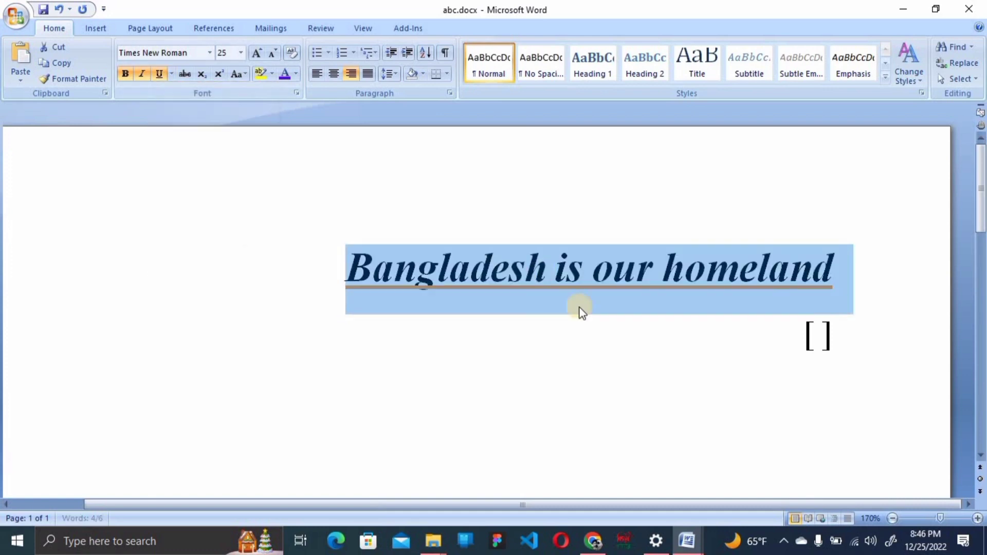
# - Change the sentence's underline colour to black and deselect the text
pyautogui.click(172, 74)
pyautogui.moveTo(264, 259)
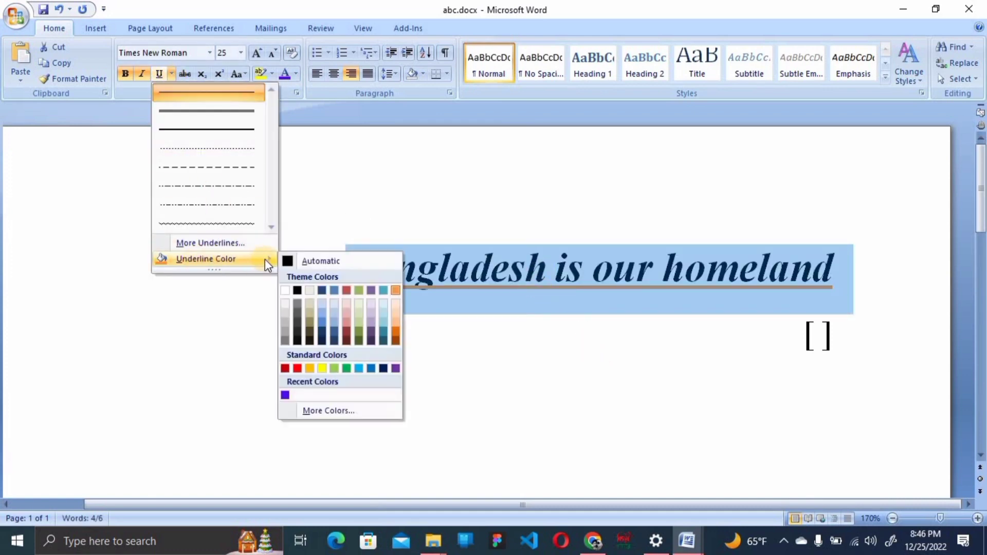
pyautogui.click(225, 139)
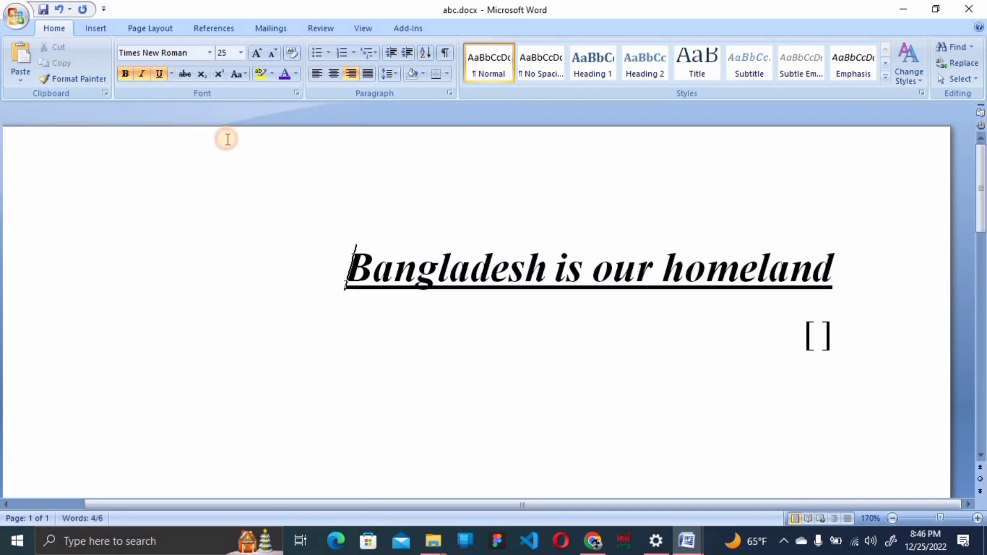
pyautogui.click(172, 74)
pyautogui.click(172, 74)
pyautogui.click(555, 316)
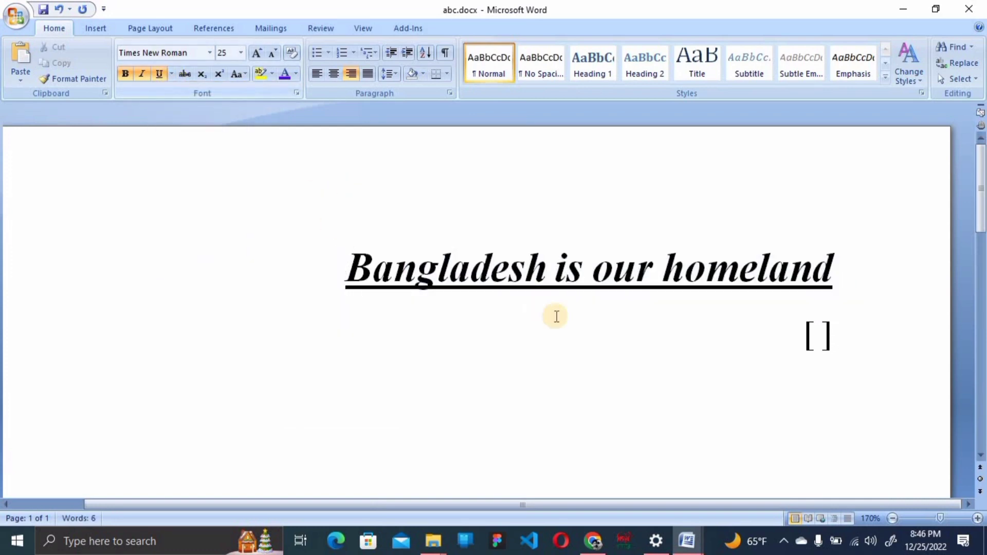
# - Remove the bold, italic and underline formatting from the whole sentence "Bangladesh is our homeland"
pyautogui.moveTo(866, 279); pyautogui.dragTo(197, 260)
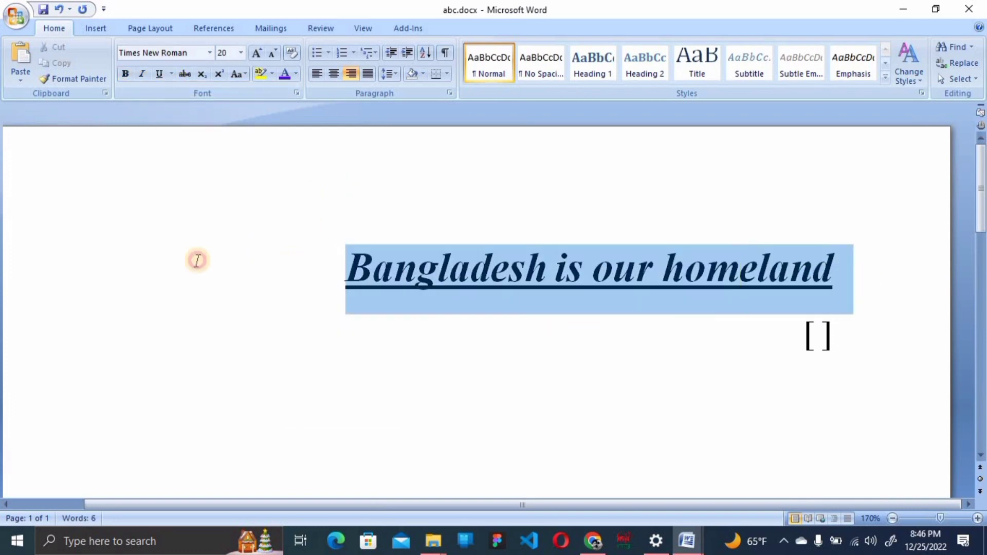
pyautogui.click(125, 74)
pyautogui.click(141, 74)
pyautogui.click(157, 75)
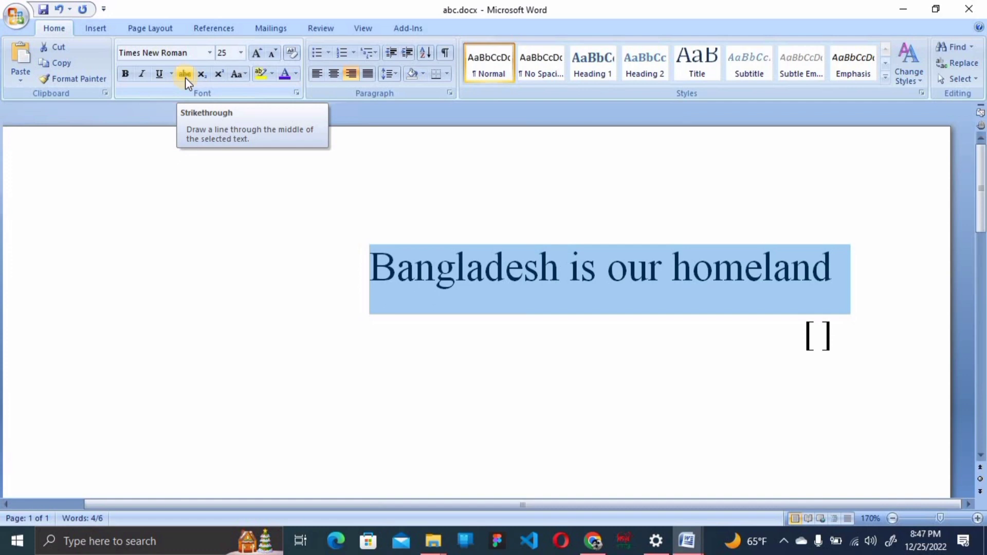
# - Apply strikethrough to the sentence "Bangladesh is our homeland" and remove it again
pyautogui.click(185, 74)
pyautogui.click(209, 216)
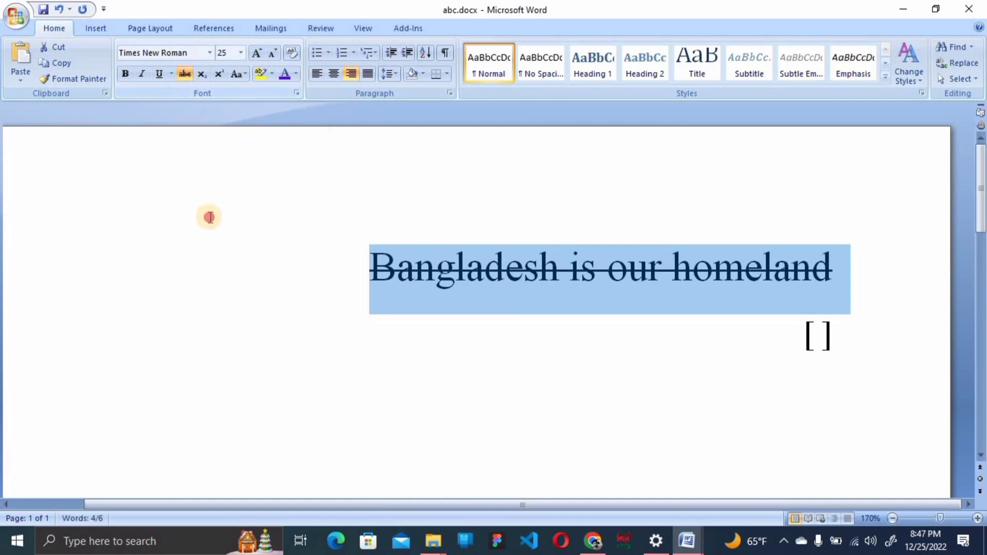
pyautogui.moveTo(820, 269); pyautogui.dragTo(243, 263)
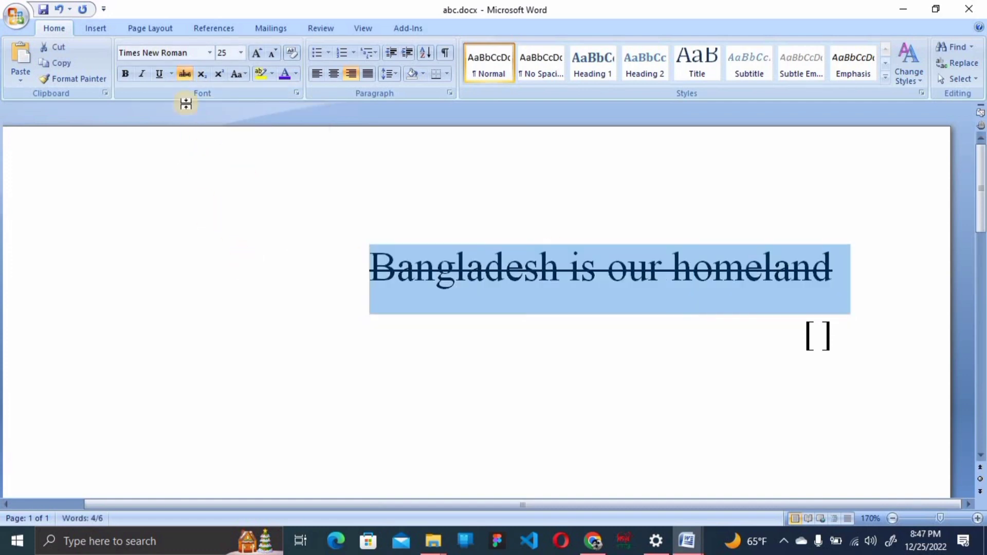
pyautogui.click(183, 75)
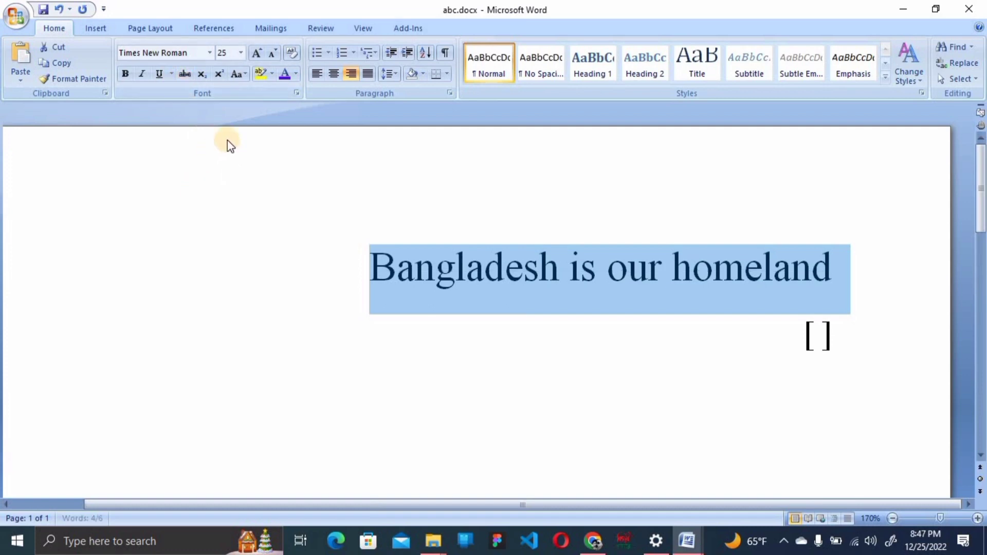
# - Add an empty line after the sentence "Bangladesh is our homeland" and left-align the entire document
pyautogui.press('Left')
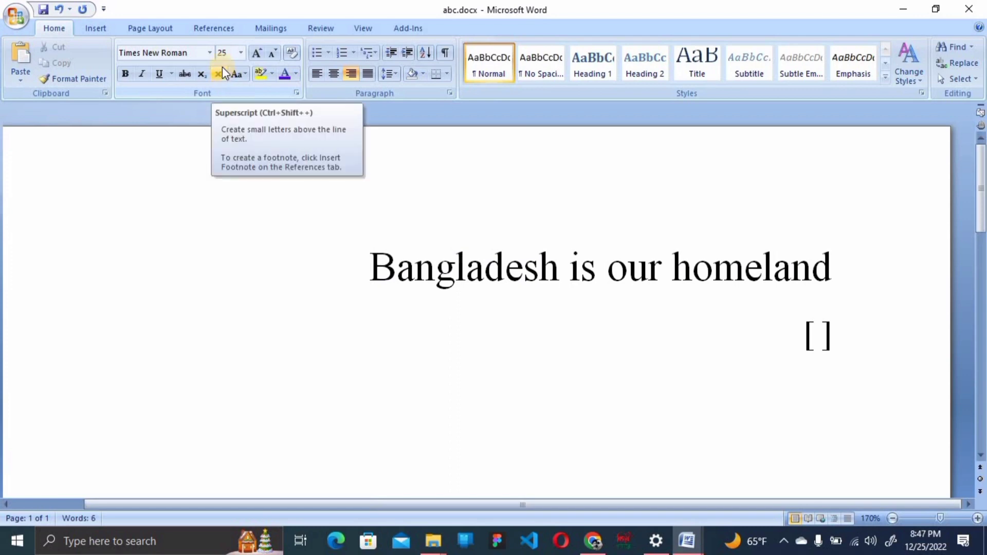
pyautogui.click(643, 314)
pyautogui.click(847, 277)
pyautogui.press('Return')
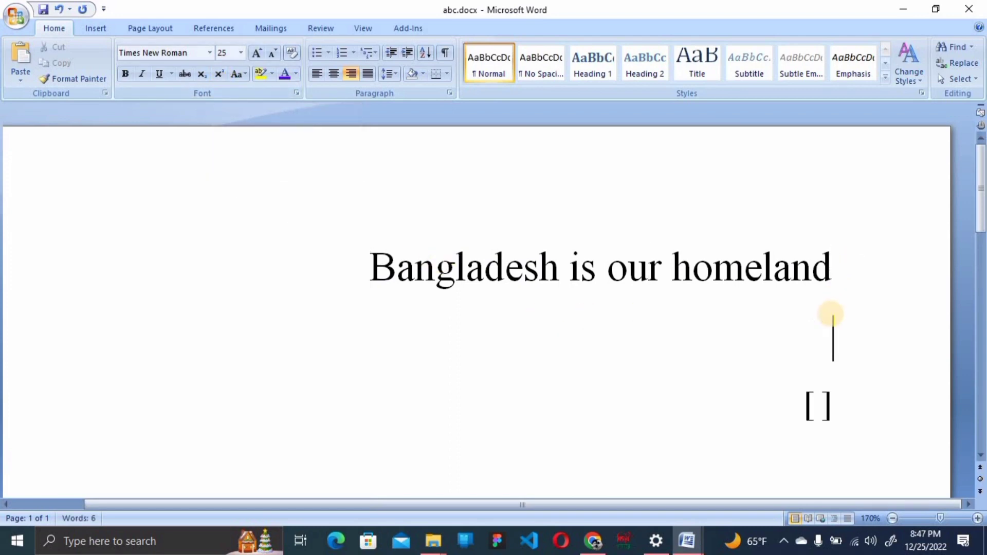
pyautogui.hotkey('ctrl', 'l')
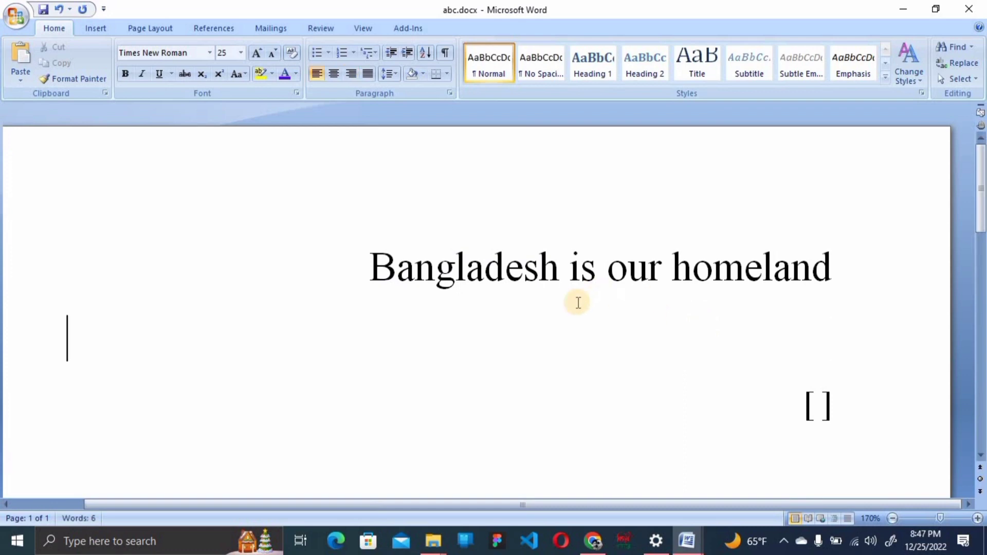
pyautogui.hotkey('ctrl', 'a')
pyautogui.hotkey('ctrl', 'l')
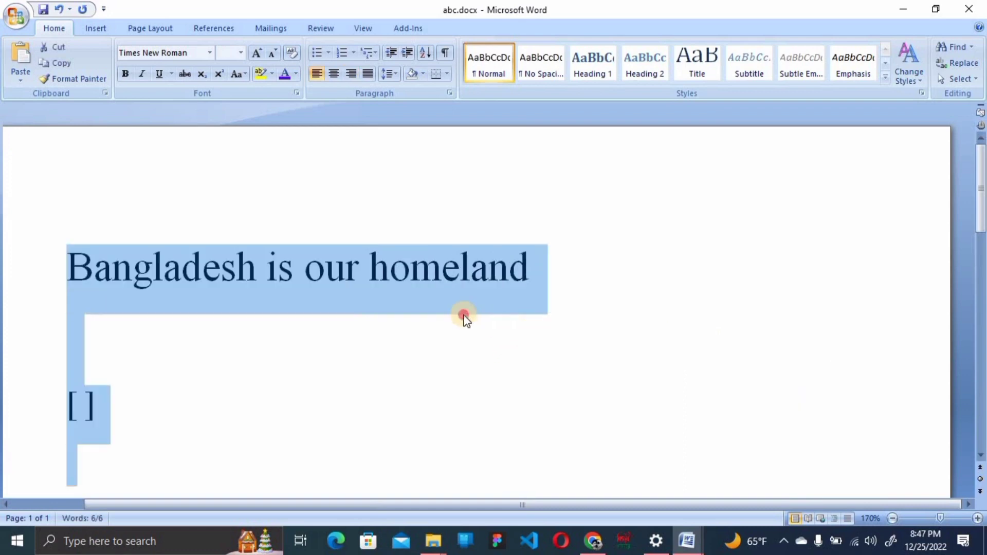
# - Replace the brackets below the sentence with the text "x2"
pyautogui.click(167, 357)
pyautogui.moveTo(119, 414); pyautogui.dragTo(74, 390)
pyautogui.press('Delete')
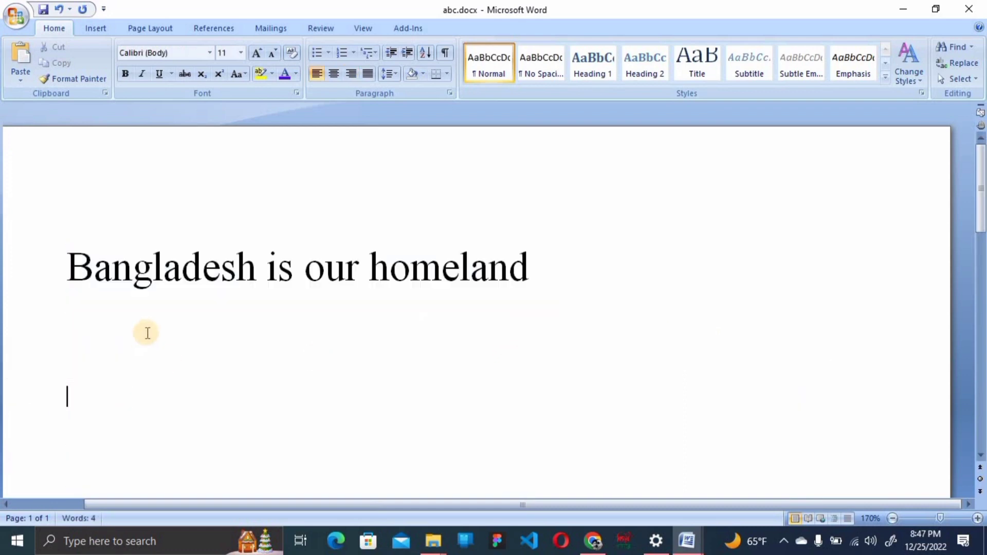
pyautogui.write('x2')
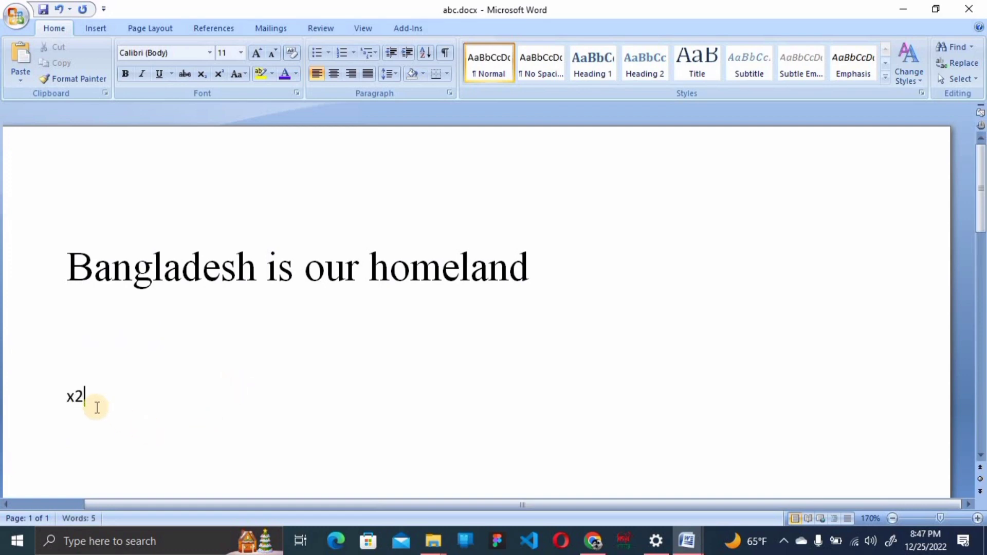
# - Format the 2 in "x2" as superscript
pyautogui.scroll(8, 234, 370)
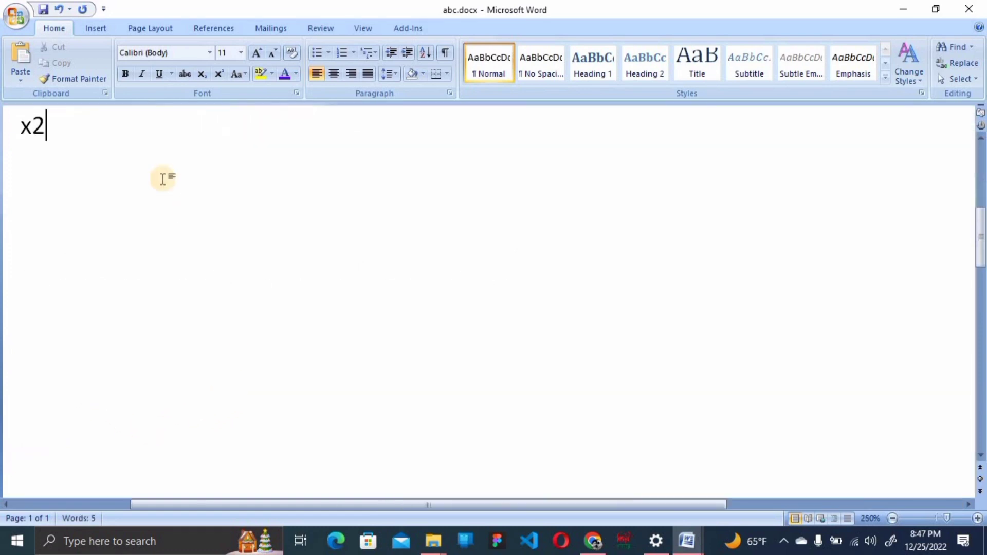
pyautogui.moveTo(46, 221); pyautogui.dragTo(32, 221)
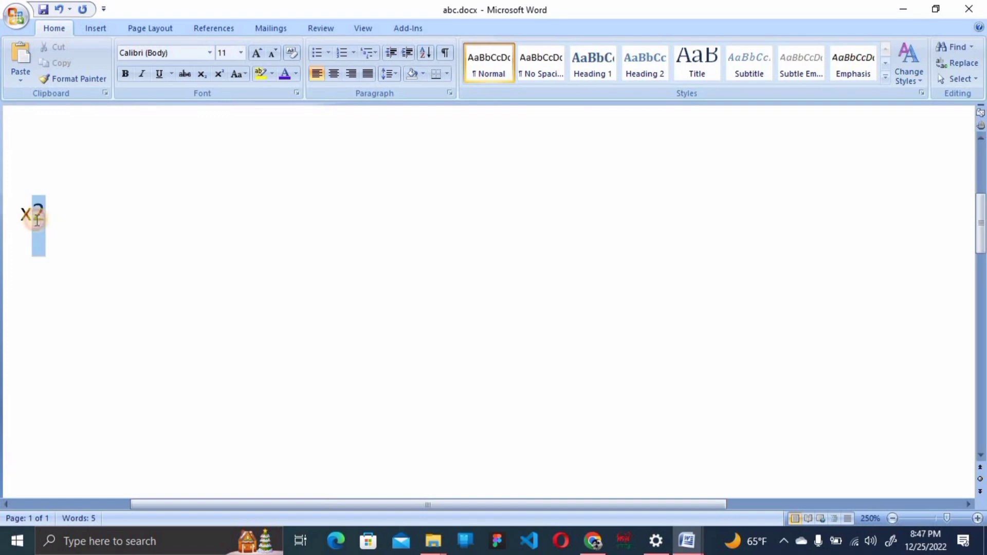
pyautogui.click(222, 72)
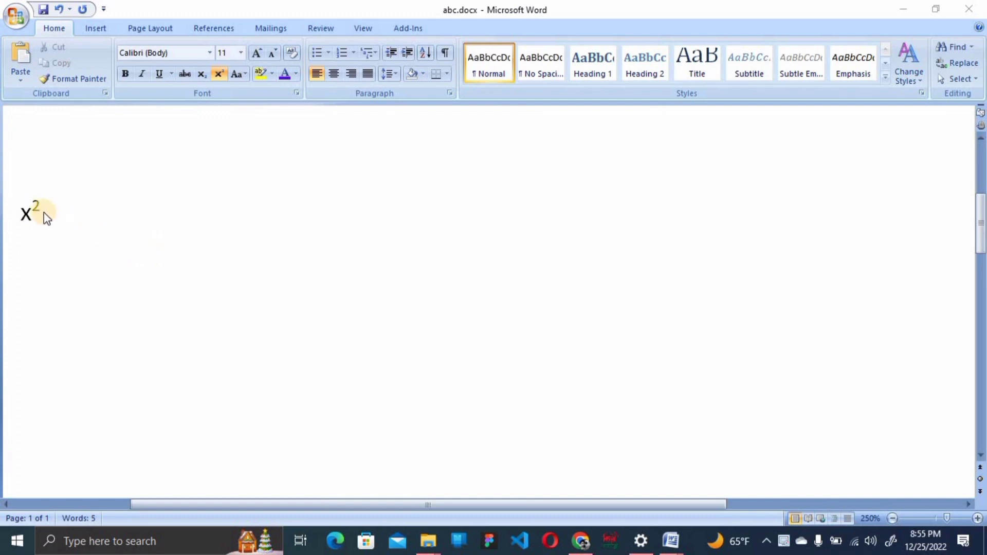
pyautogui.click(42, 215)
pyautogui.moveTo(46, 219); pyautogui.dragTo(20, 214)
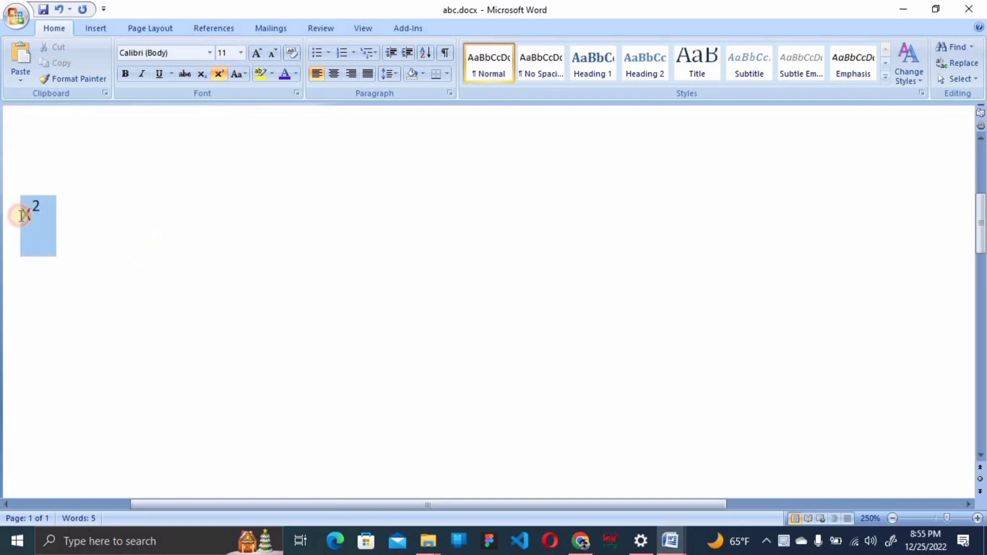
pyautogui.click(60, 216)
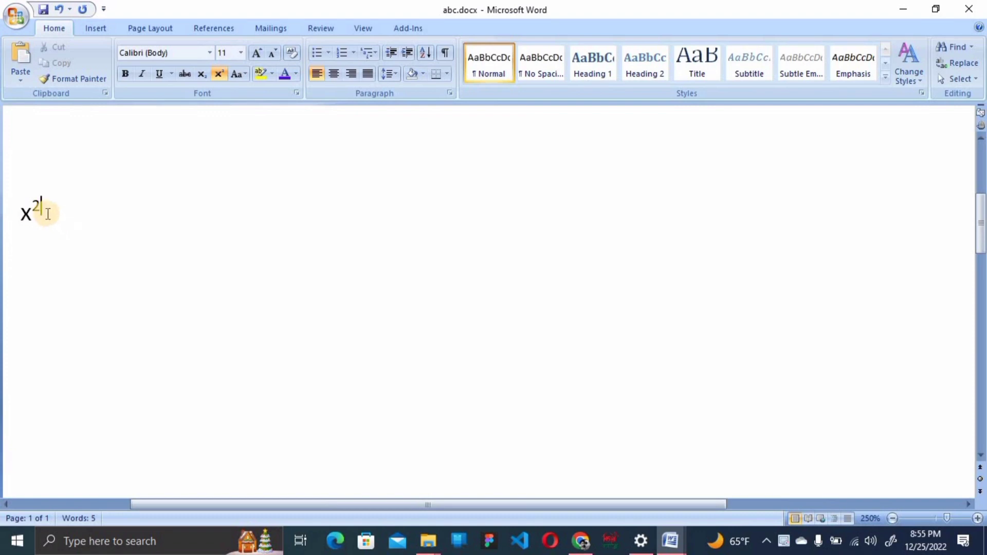
pyautogui.doubleClick(36, 212)
pyautogui.click(39, 210)
pyautogui.doubleClick(36, 212)
pyautogui.click(68, 219)
pyautogui.doubleClick(58, 229)
pyautogui.click(62, 229)
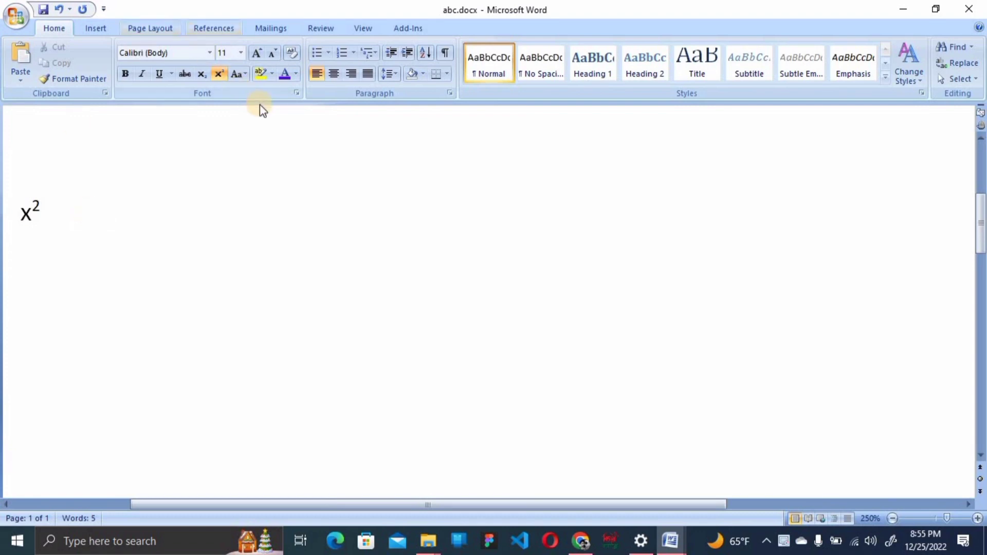
# - Replace x² with three unindented lines: "i am" plus the person's first name, "i live in bangladesh" and "bangladesh is my homeland"
pyautogui.click(4, 225)
pyautogui.press('Delete')
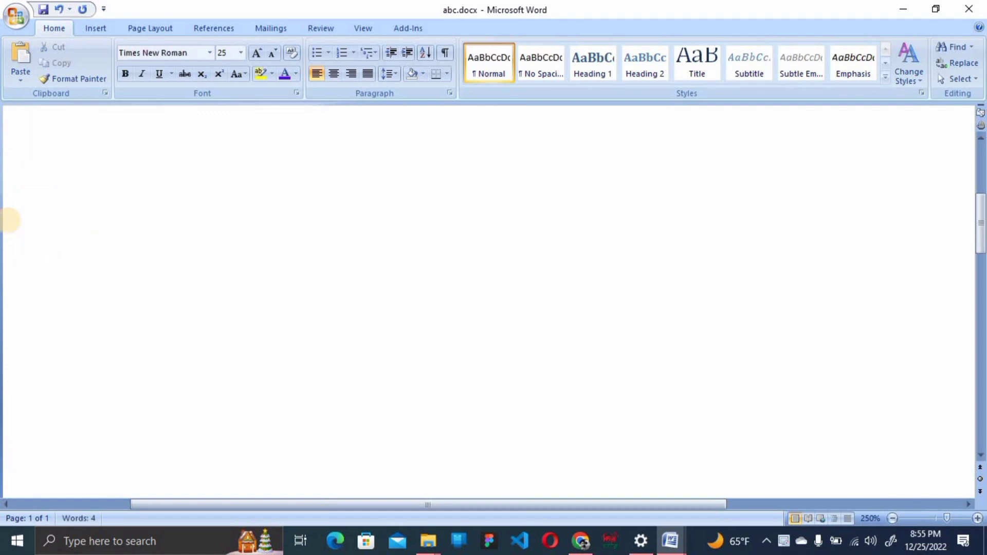
pyautogui.write('i am maz')
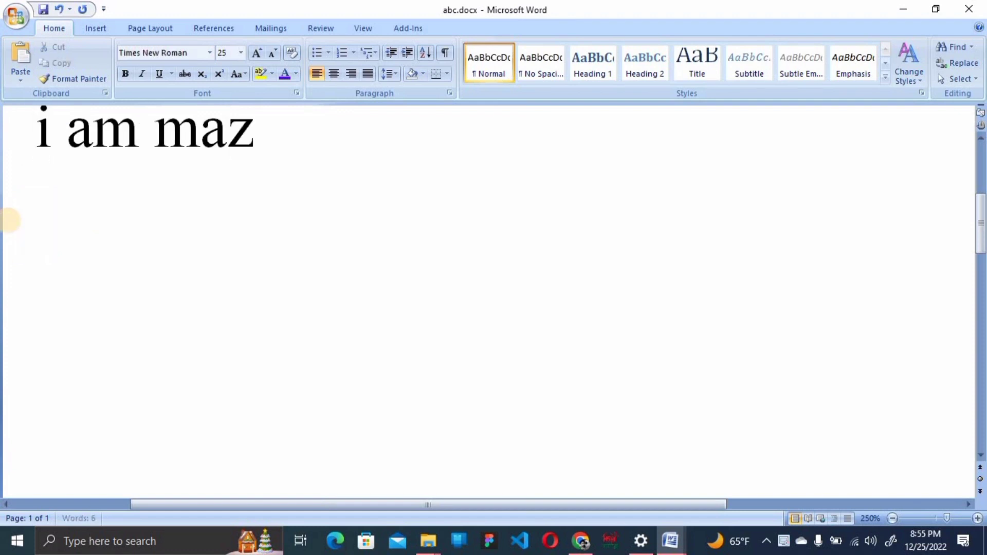
pyautogui.write('har')
pyautogui.press('Return')
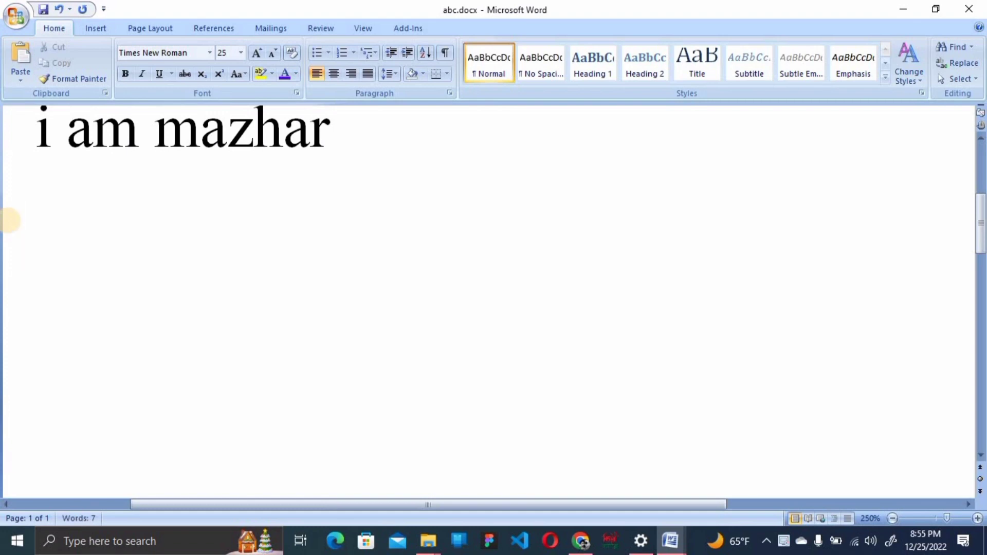
pyautogui.write('i live in ba')
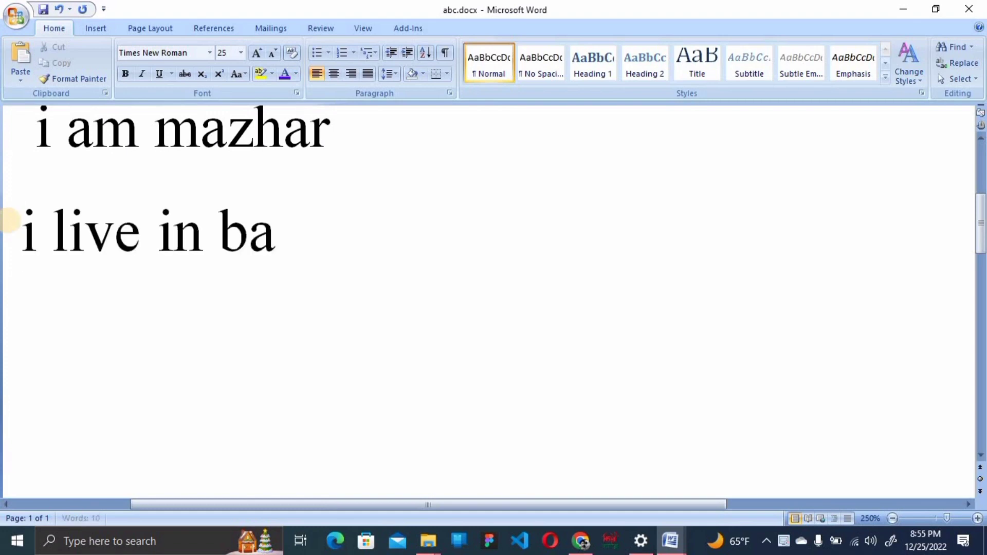
pyautogui.write('ngladesh ')
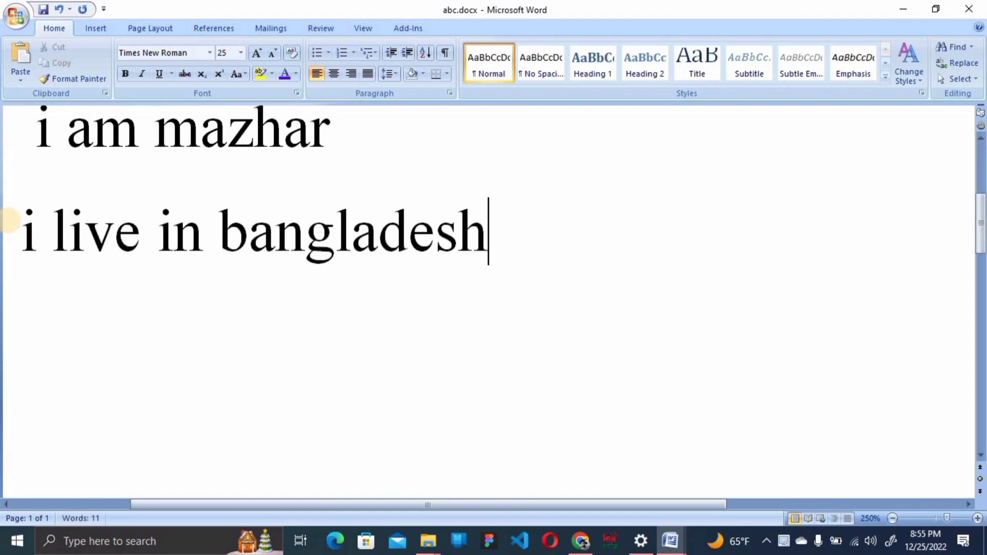
pyautogui.write('bang')
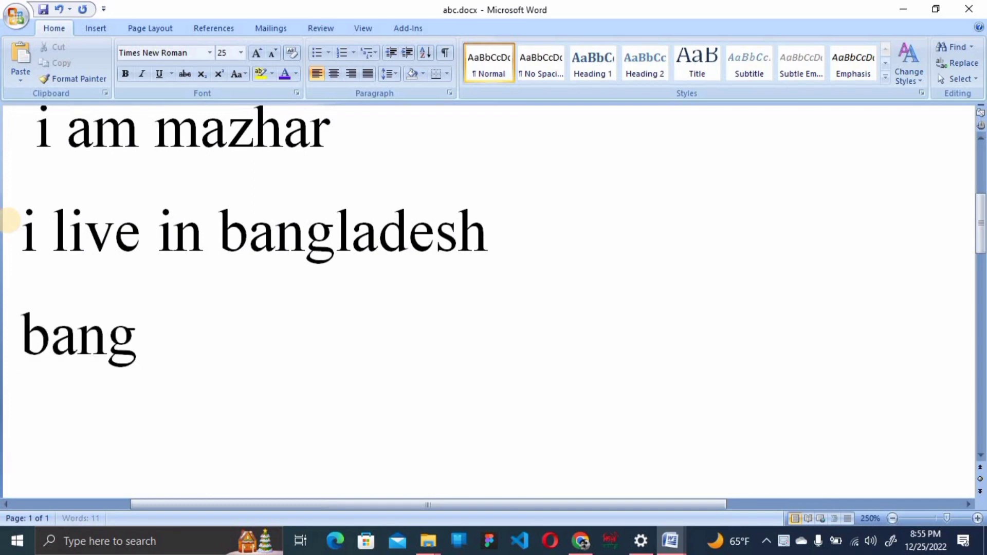
pyautogui.write('ladesh is')
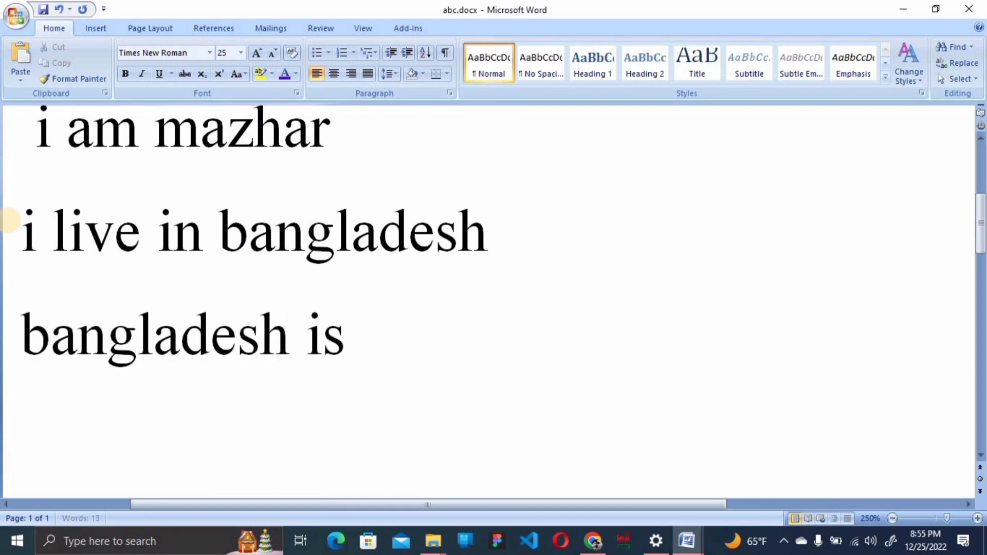
pyautogui.write(' my homeland')
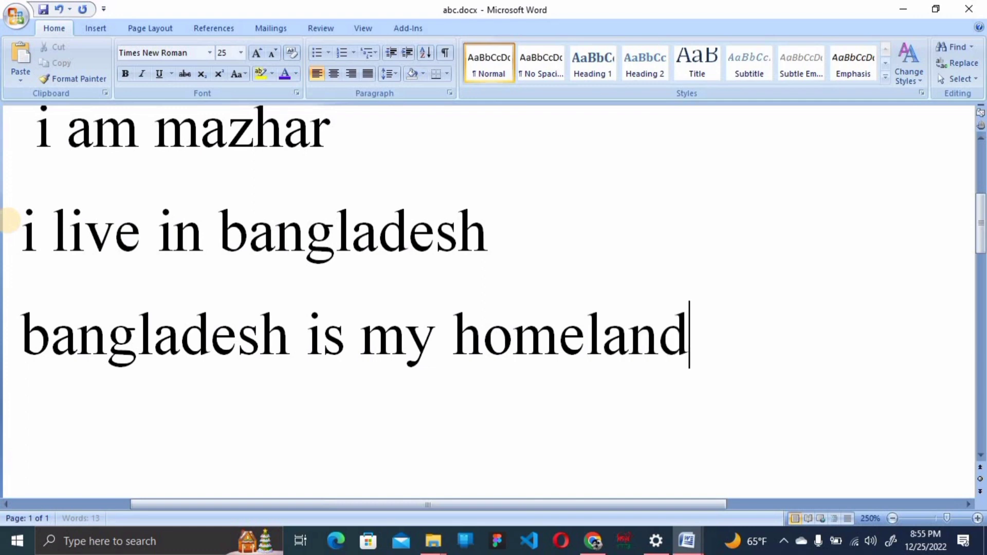
pyautogui.click(35, 143)
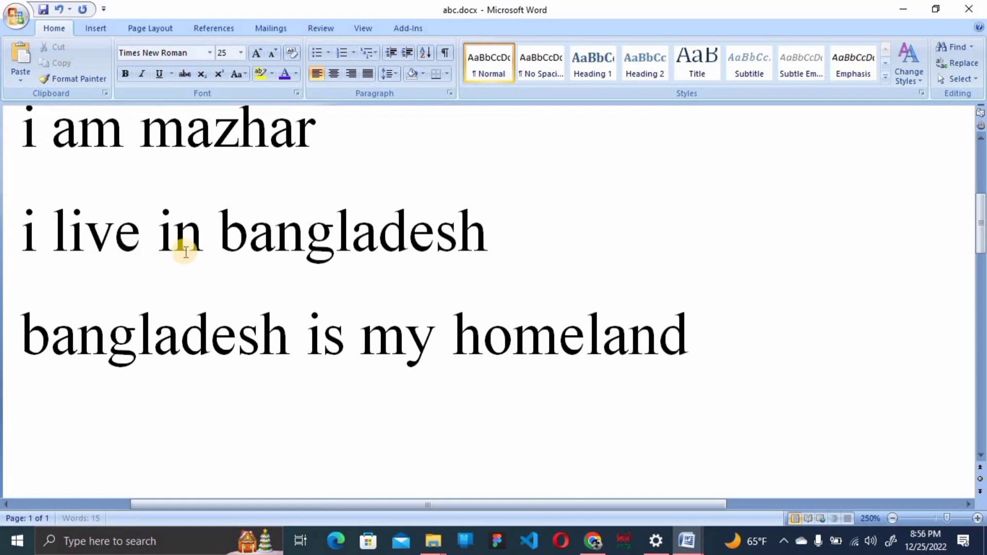
# - Delete the line "Bangladesh is our homeland" above the three new lines
pyautogui.scroll(3, 282, 297)
pyautogui.scroll(-1, 282, 298)
pyautogui.scroll(2, 290, 302)
pyautogui.moveTo(710, 210); pyautogui.dragTo(2, 161)
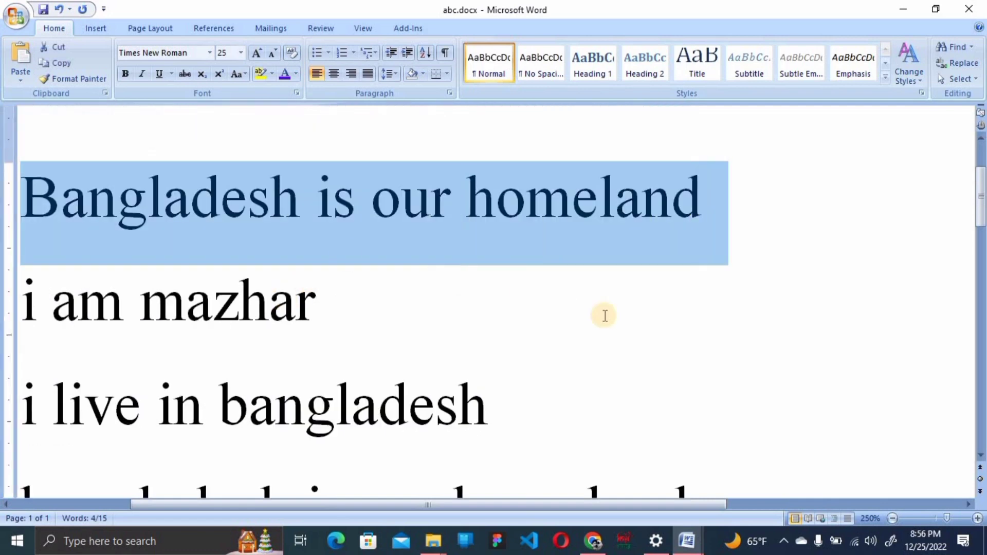
pyautogui.click(683, 259)
pyautogui.click(3, 194)
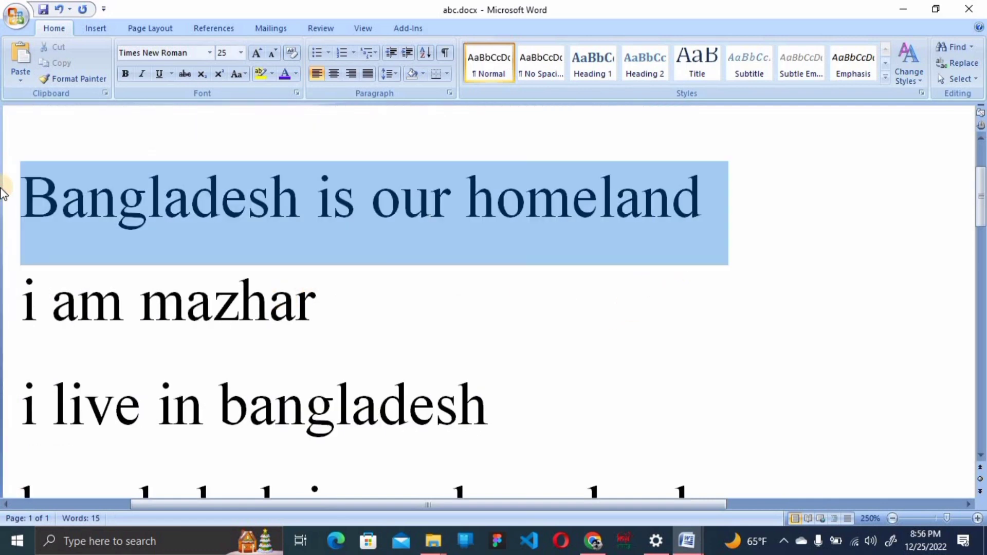
pyautogui.press('Delete')
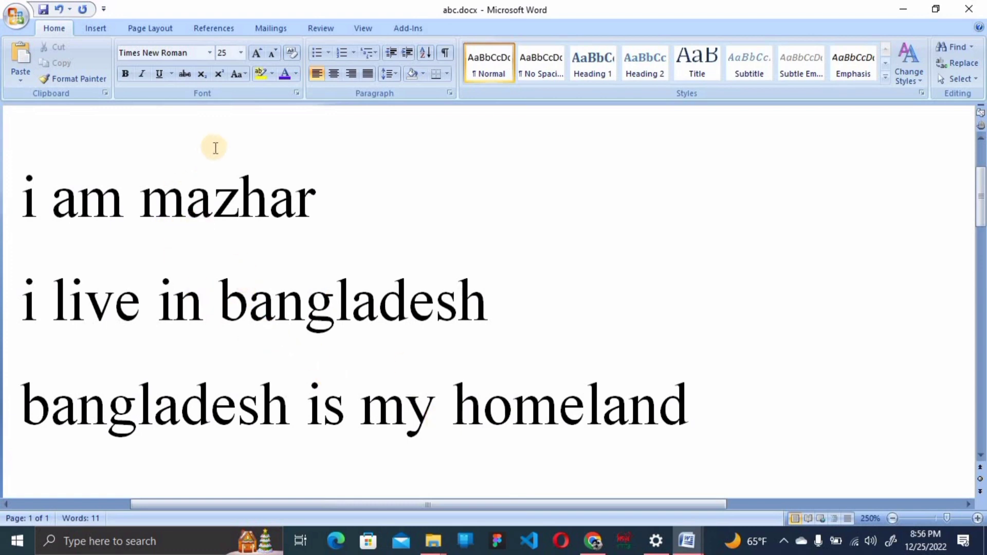
# - Add a full stop at the end of each of the three lines
pyautogui.moveTo(23, 198); pyautogui.dragTo(688, 426)
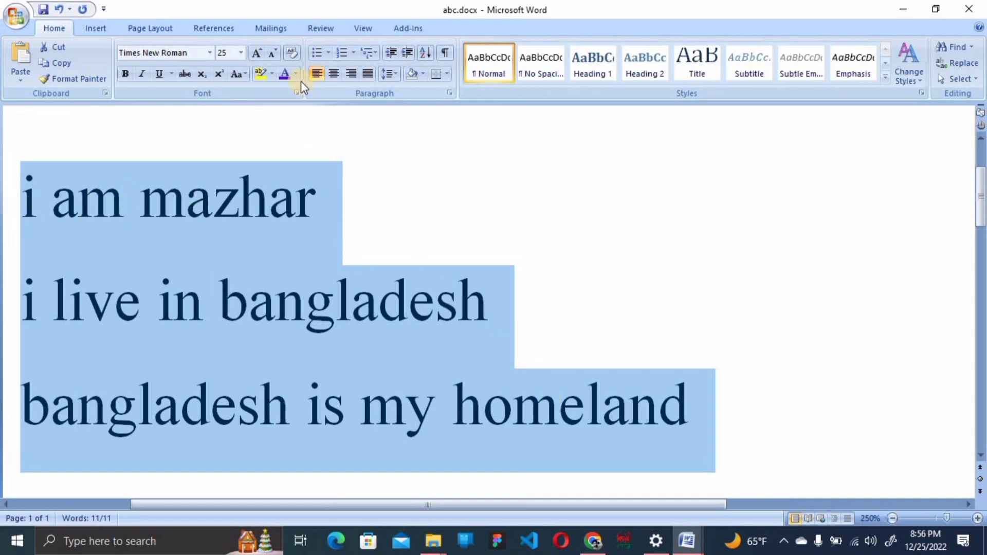
pyautogui.click(316, 210)
pyautogui.write('.')
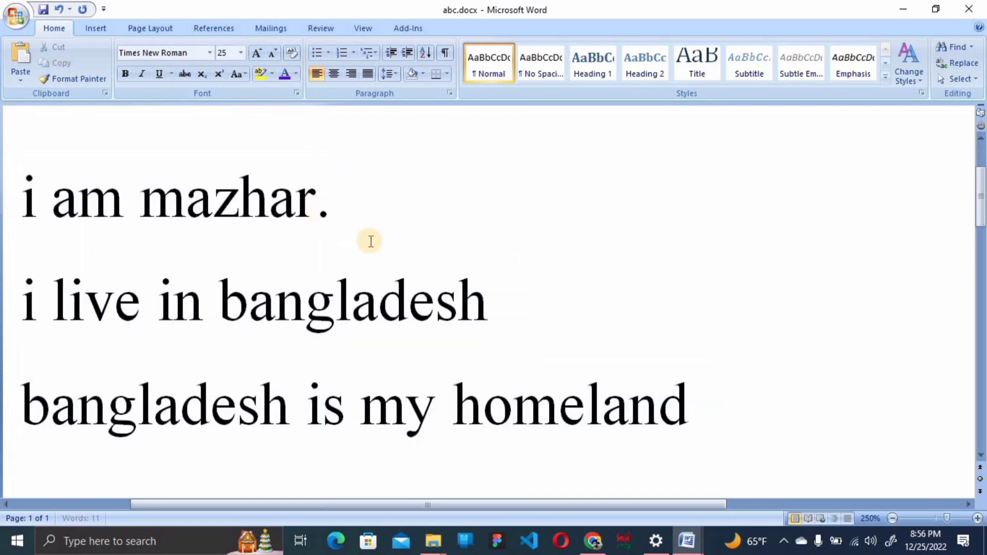
pyautogui.click(485, 304)
pyautogui.write('.')
pyautogui.click(694, 406)
pyautogui.write('.')
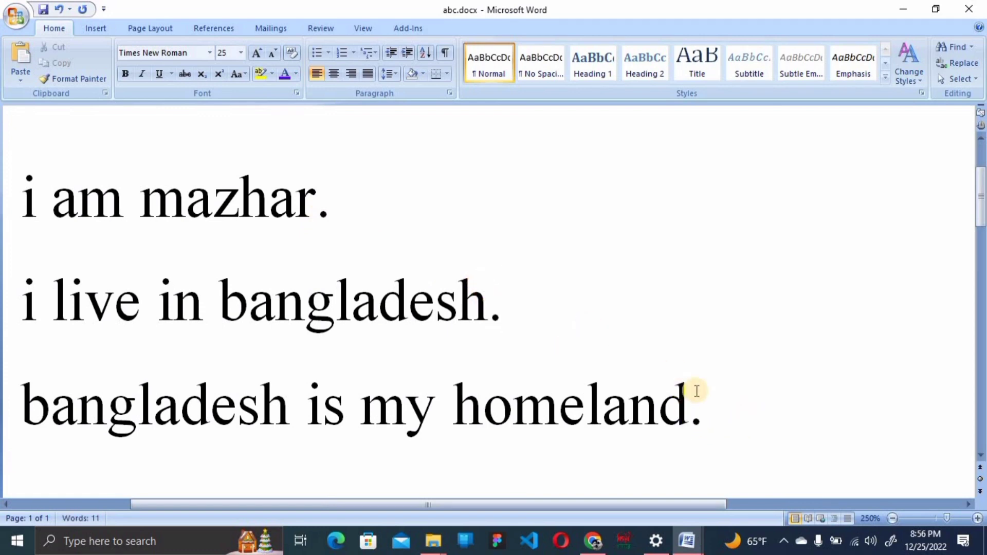
# - Change all three lines to Sentence case and deselect the text
pyautogui.hotkey('ctrl', 'a')
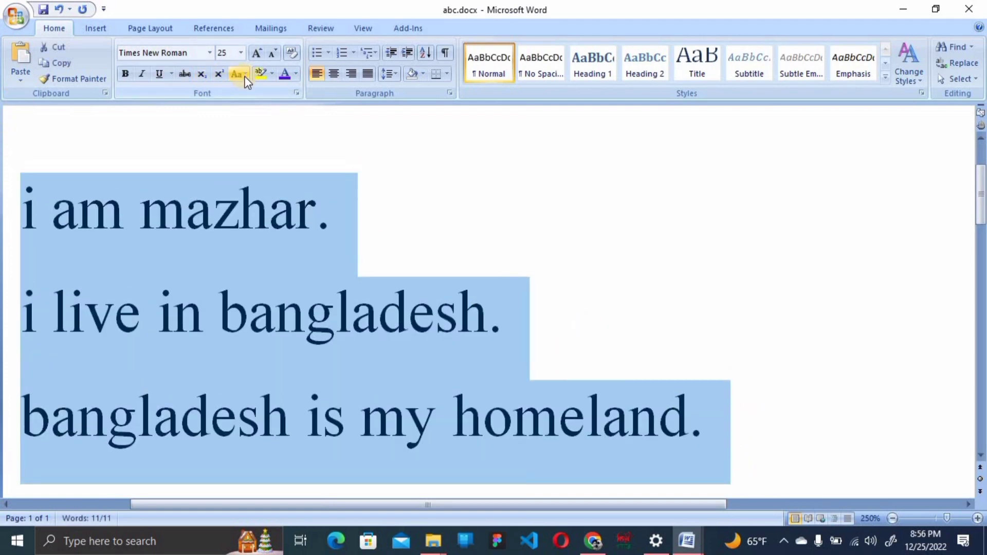
pyautogui.click(245, 75)
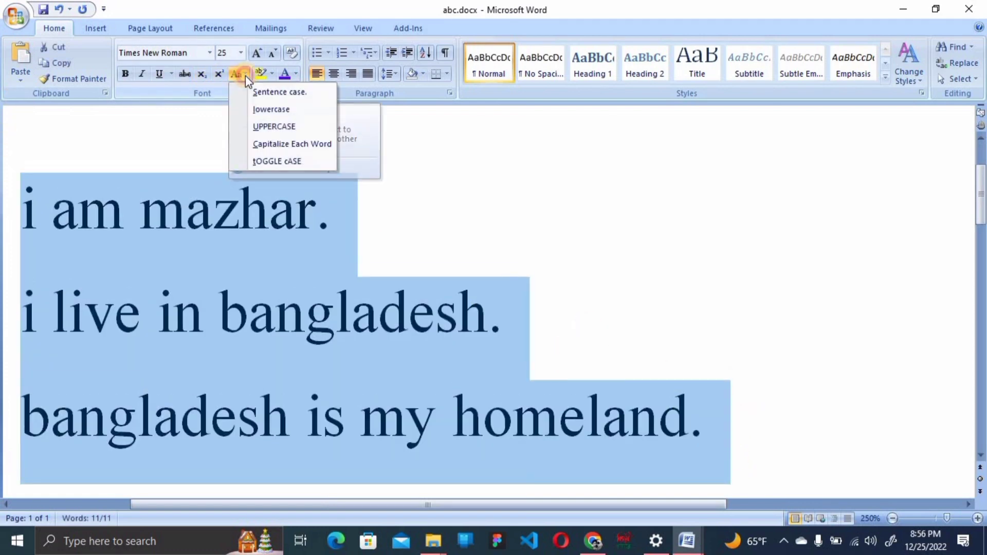
pyautogui.click(285, 95)
pyautogui.click(51, 213)
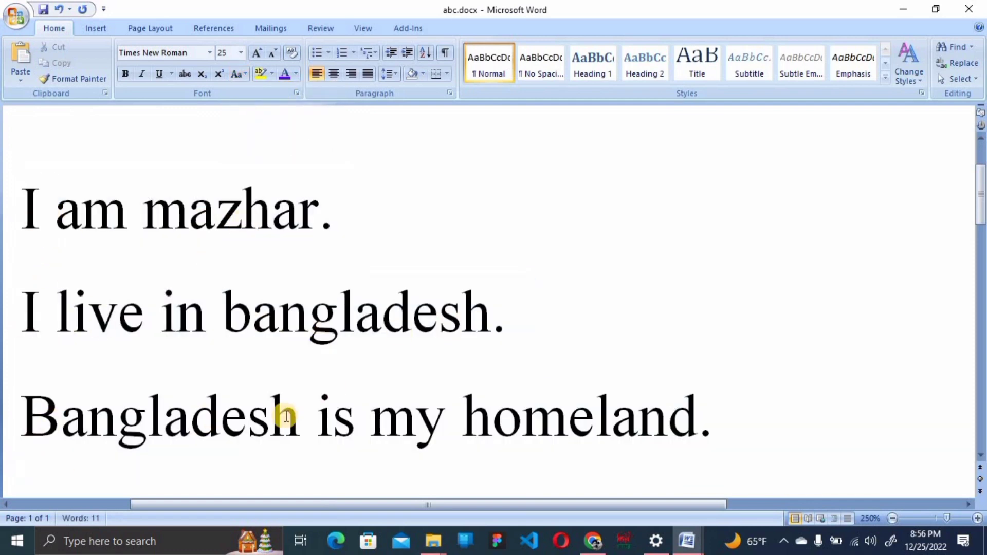
# - Highlight the capital first letter of each line in turn, from the last line up to the first
pyautogui.moveTo(55, 418); pyautogui.dragTo(17, 415)
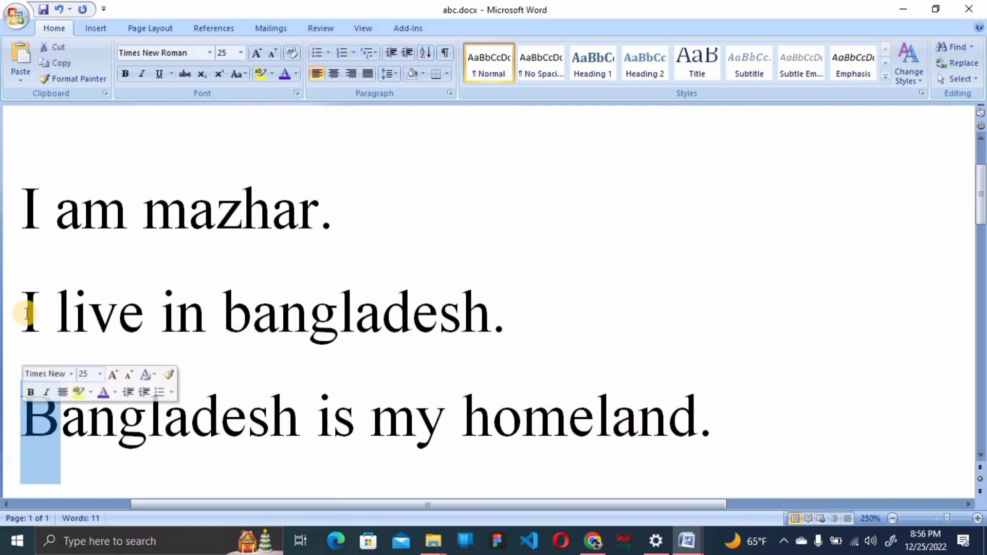
pyautogui.moveTo(41, 311); pyautogui.dragTo(16, 309)
pyautogui.moveTo(43, 207); pyautogui.dragTo(18, 207)
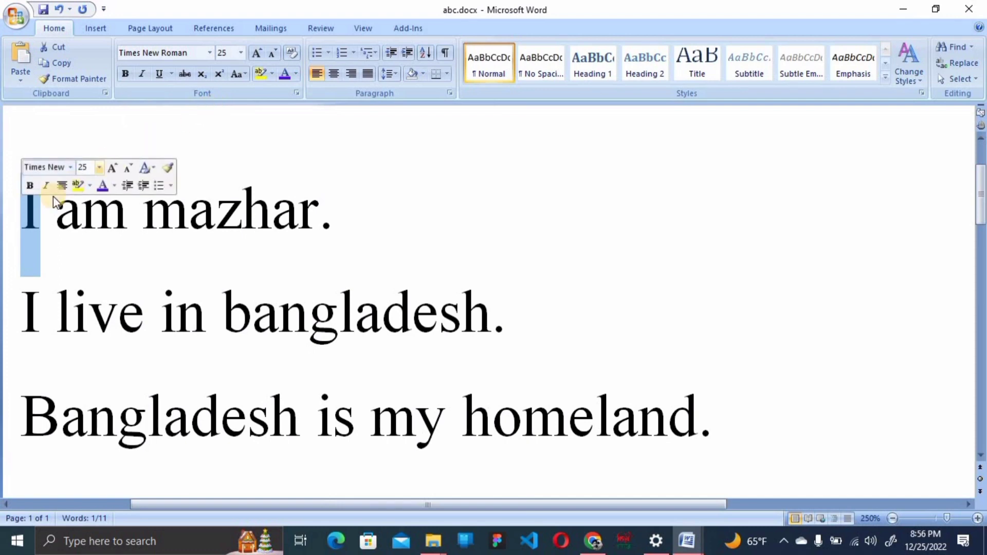
# - Change all three lines to lowercase
pyautogui.click(783, 456)
pyautogui.hotkey('ctrl', 'a')
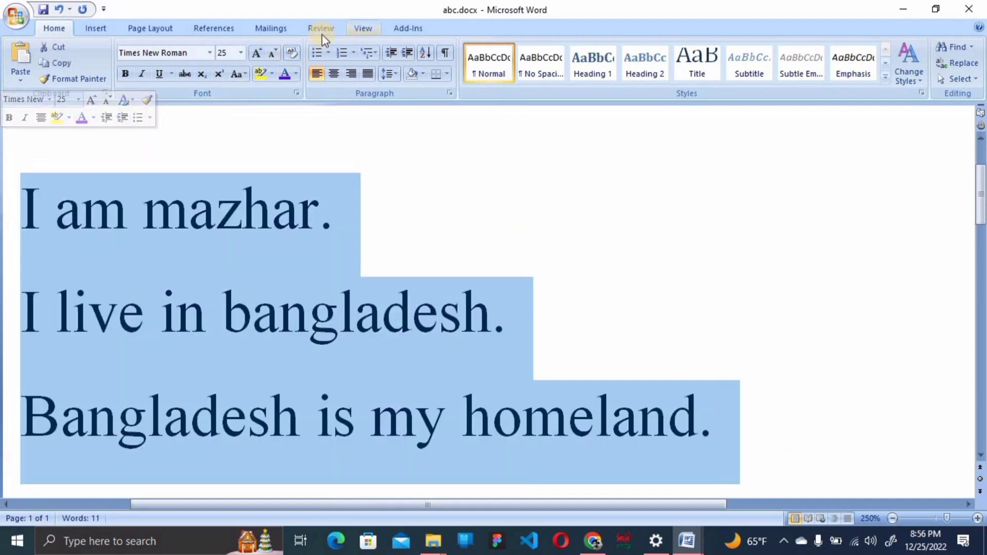
pyautogui.click(250, 74)
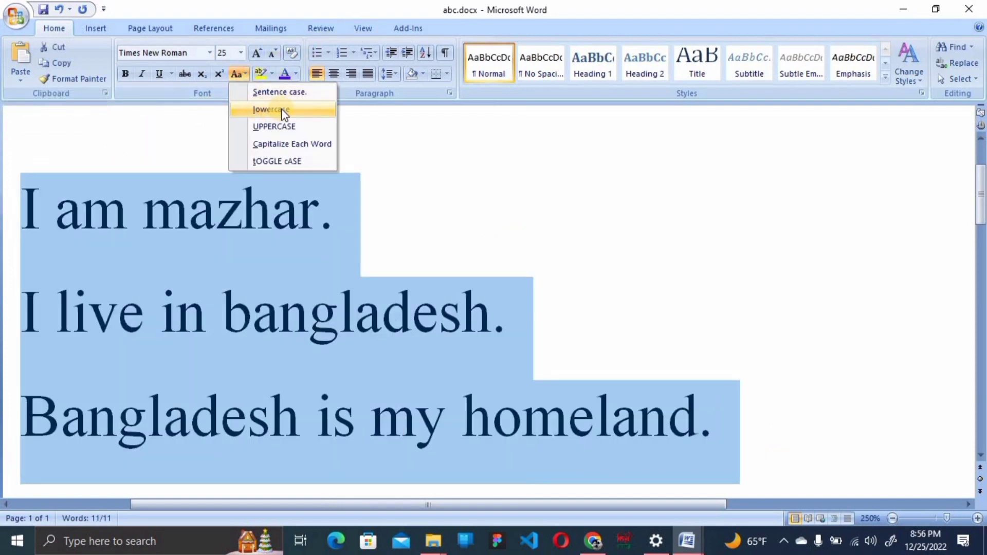
pyautogui.click(282, 109)
# - Apply UPPERCASE and after it Capitalize Each Word to all three lines, and deselect the text
pyautogui.click(250, 74)
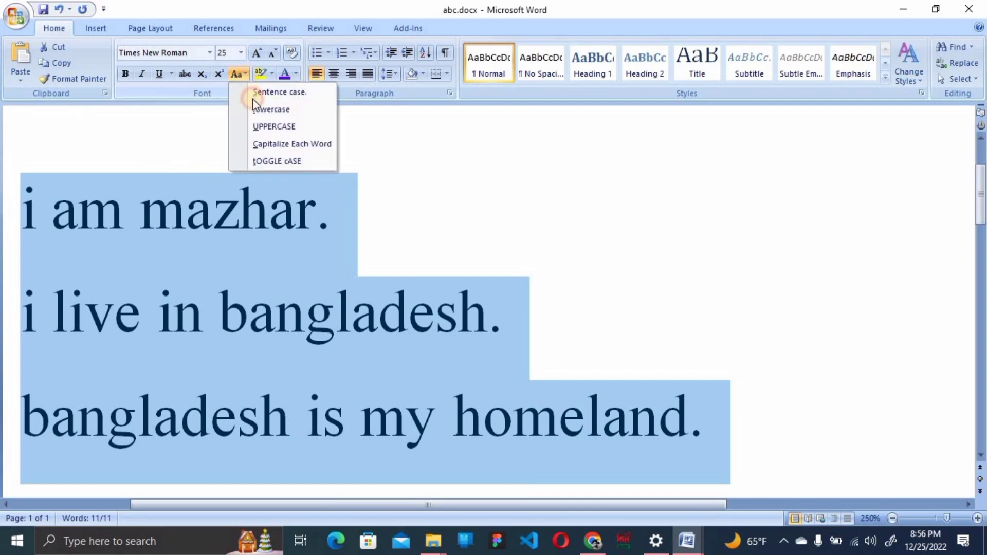
pyautogui.click(260, 122)
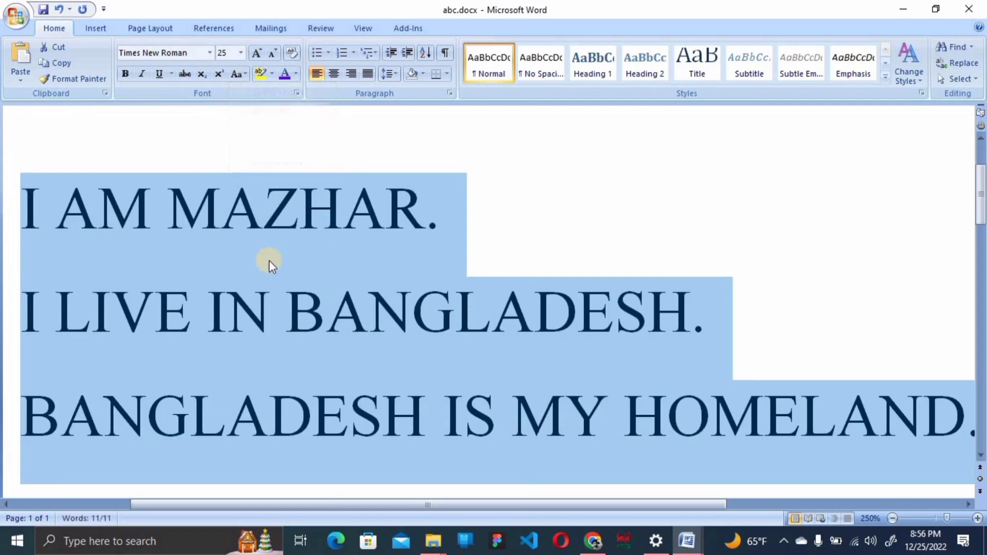
pyautogui.click(249, 74)
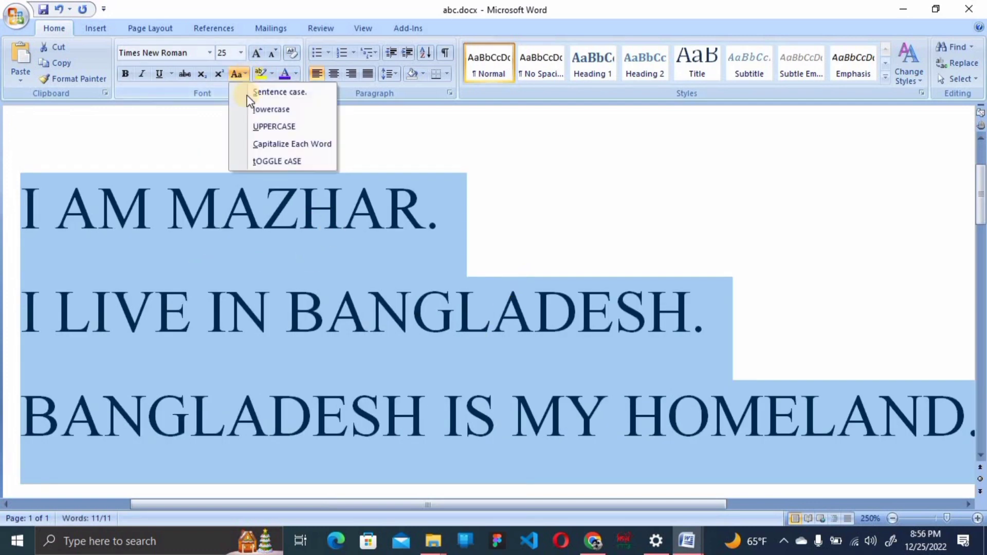
pyautogui.click(319, 146)
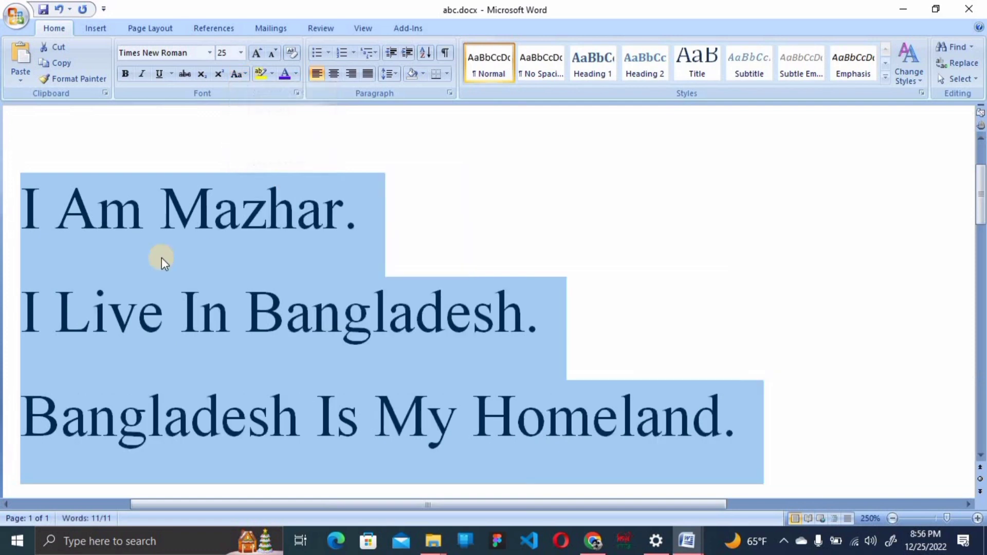
pyautogui.click(84, 227)
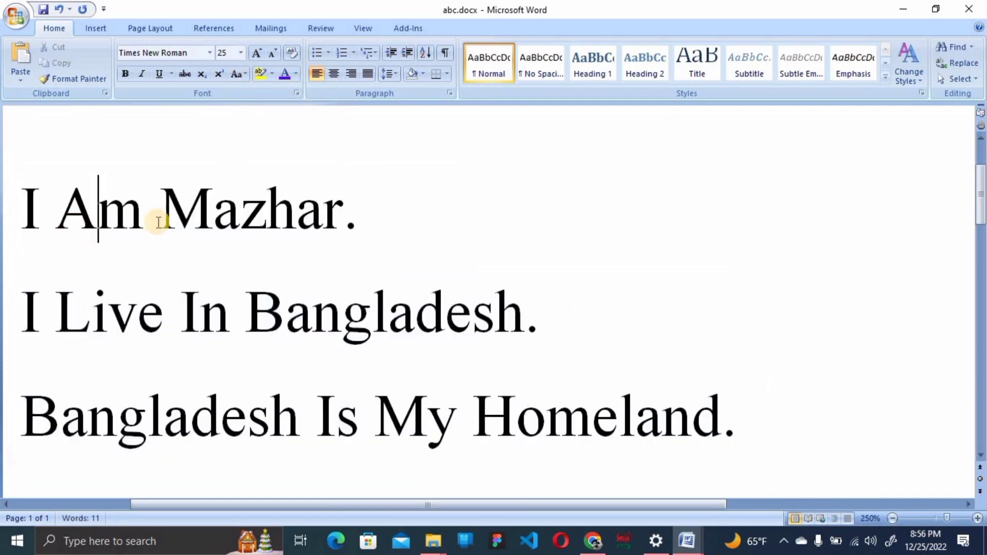
pyautogui.click(196, 218)
pyautogui.click(749, 422)
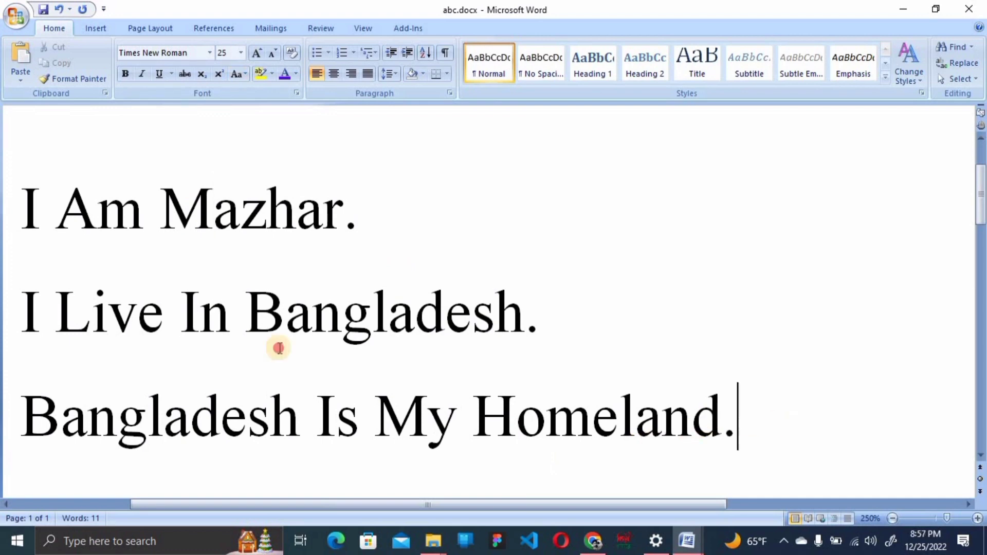
# - Select the whole text, change it to tOGGLE cASE and clear the selection
pyautogui.hotkey('ctrl', 'a')
pyautogui.click(246, 73)
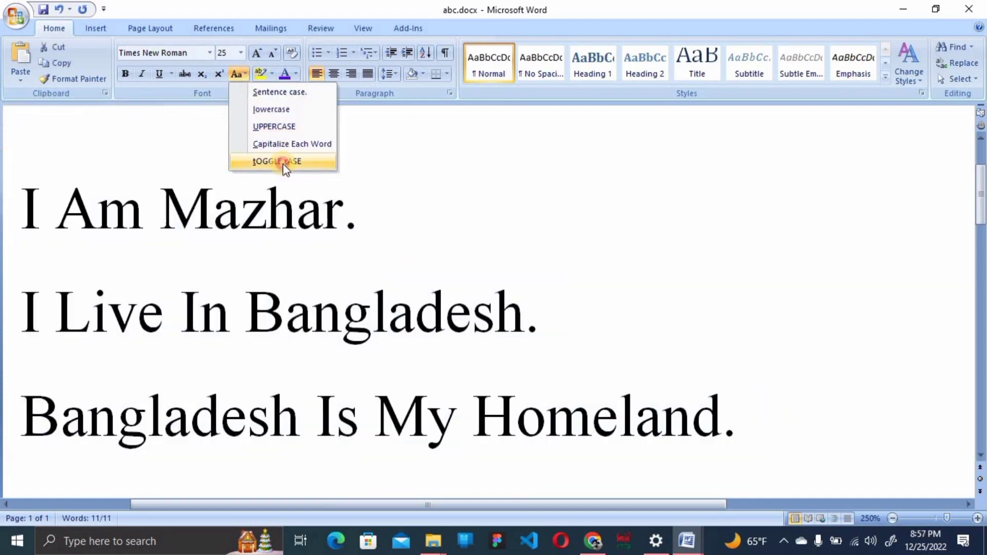
pyautogui.click(282, 164)
pyautogui.click(138, 225)
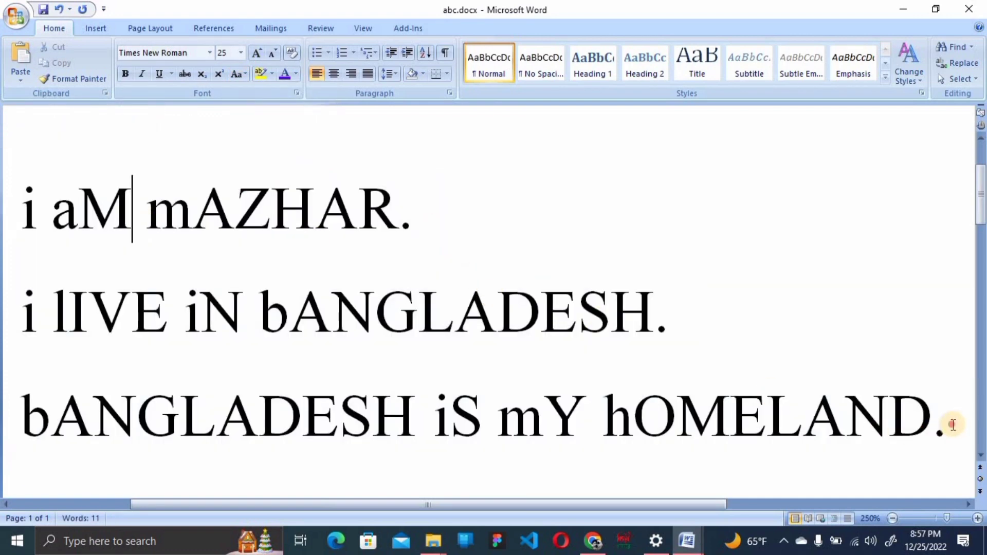
# - Reselect all three lines, set them to Sentence case and deselect them
pyautogui.moveTo(954, 424); pyautogui.dragTo(9, 105)
pyautogui.click(245, 74)
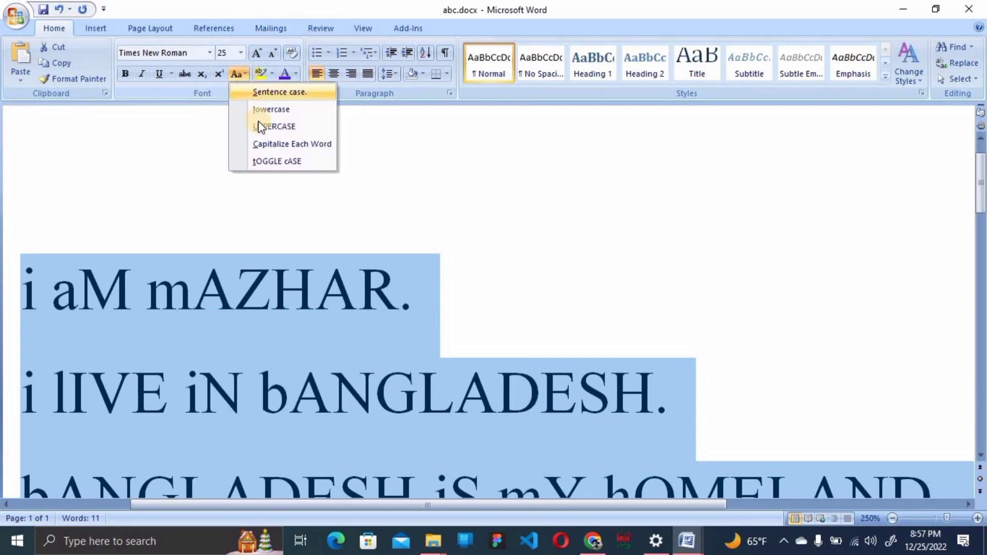
pyautogui.click(278, 93)
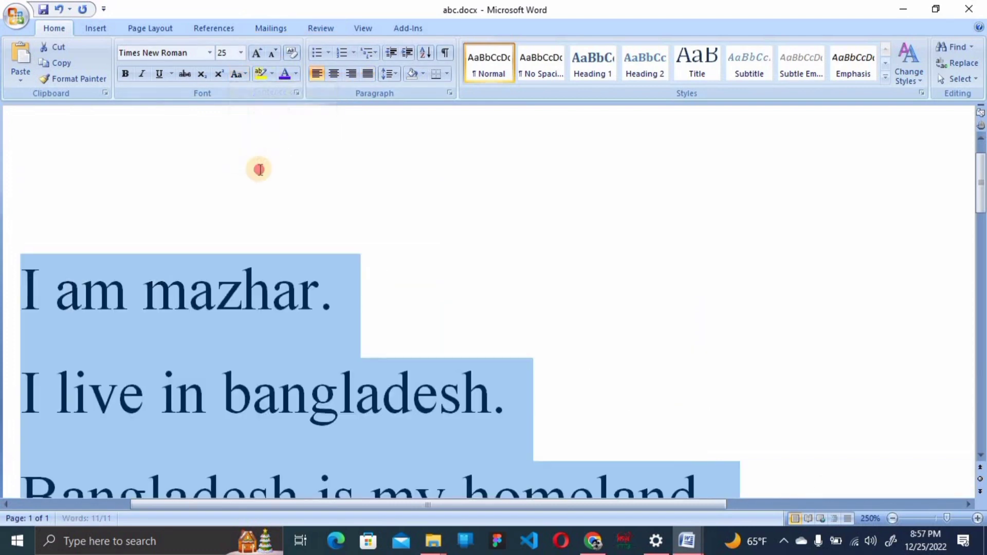
pyautogui.click(258, 170)
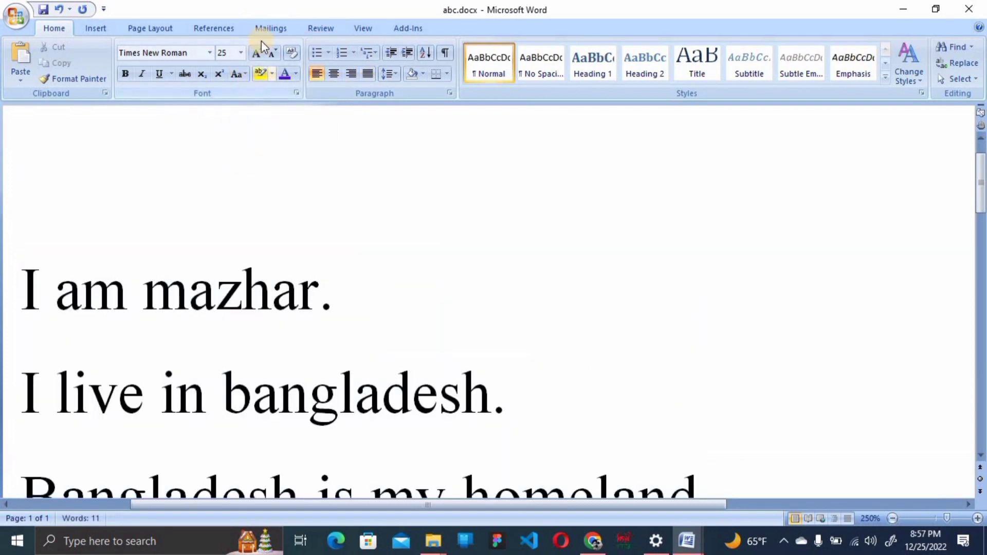
# - Increase the font size of the last word in the first line to 26
pyautogui.click(264, 55)
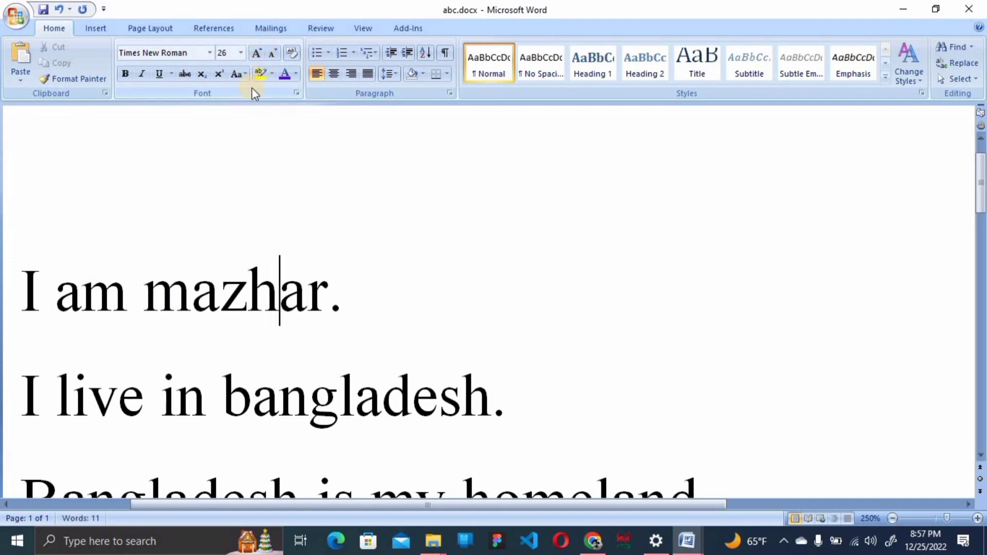
pyautogui.click(333, 301)
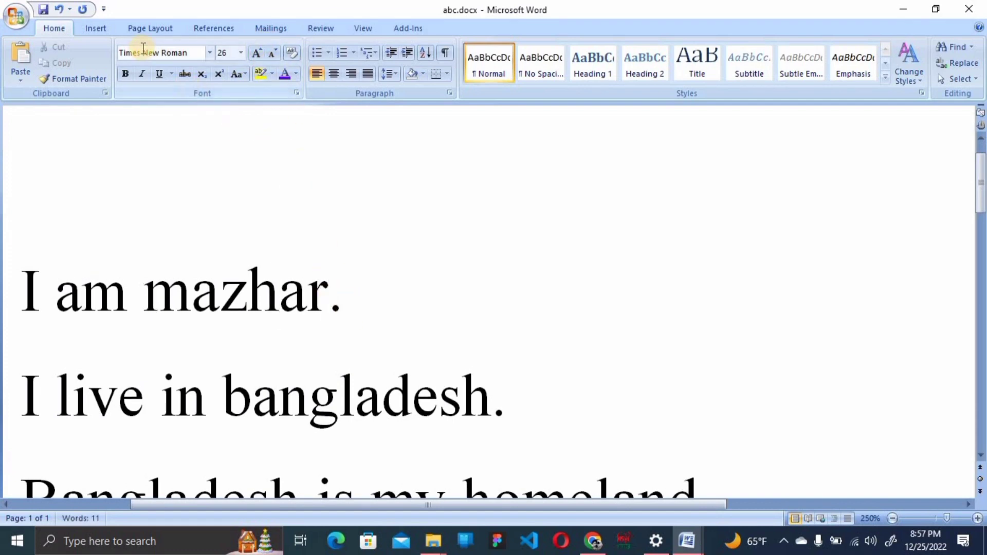
pyautogui.scroll(-1, 295, 260)
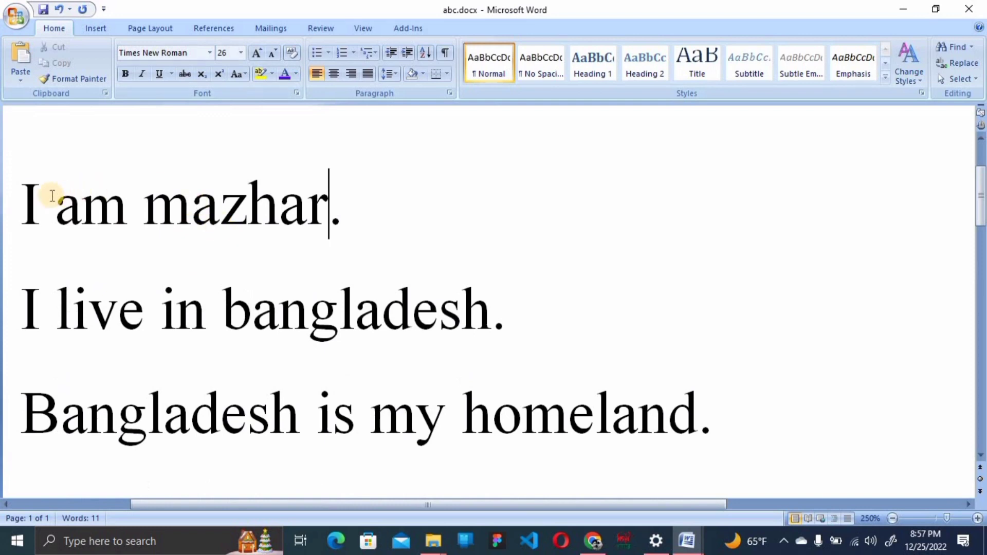
pyautogui.moveTo(27, 200); pyautogui.dragTo(743, 430)
pyautogui.hotkey('ctrl', 'a')
pyautogui.click(438, 246)
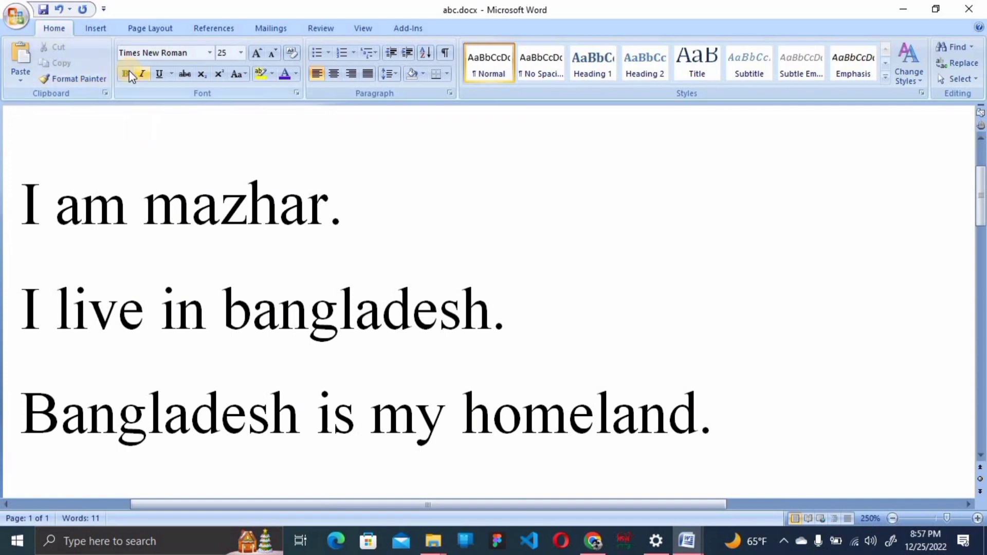
pyautogui.click(19, 20)
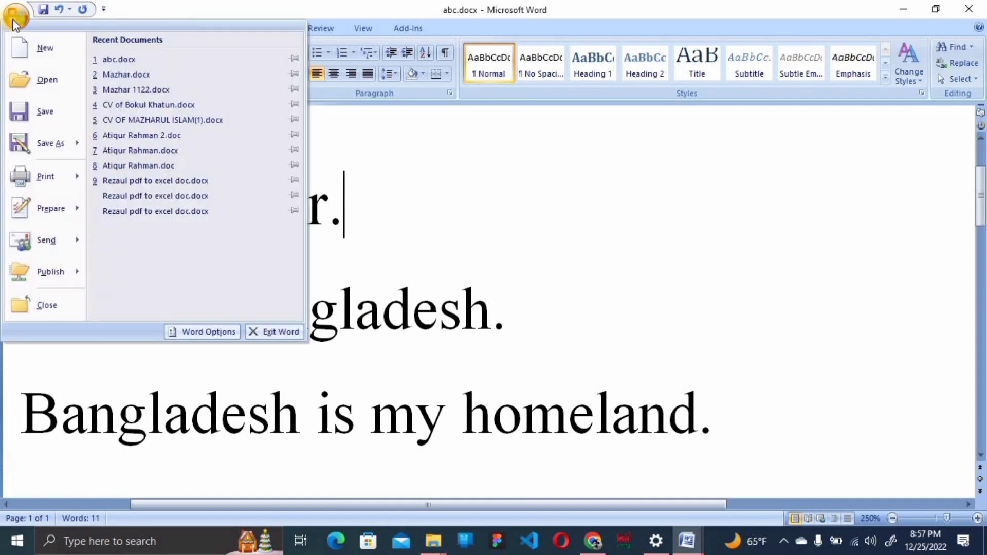
pyautogui.click(369, 125)
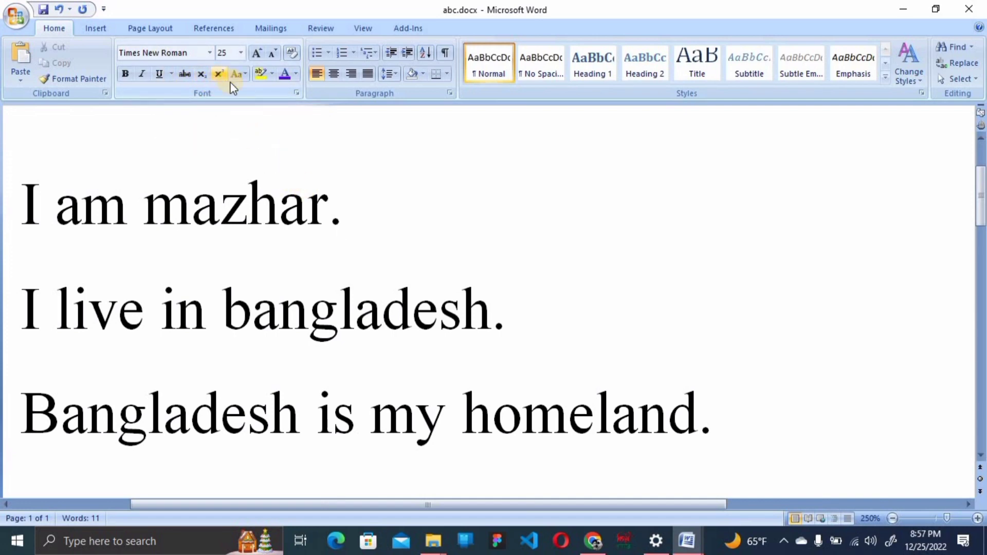
pyautogui.click(246, 74)
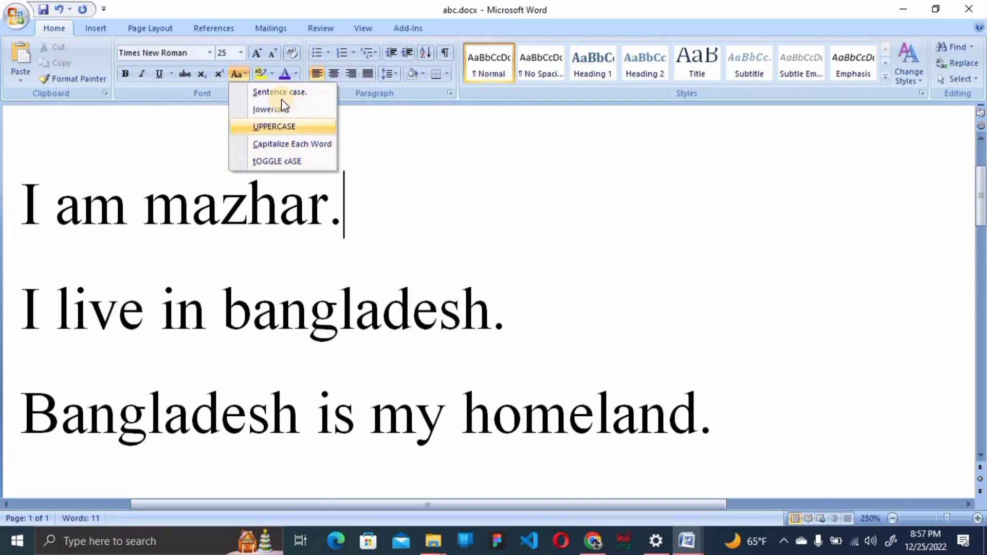
pyautogui.click(489, 216)
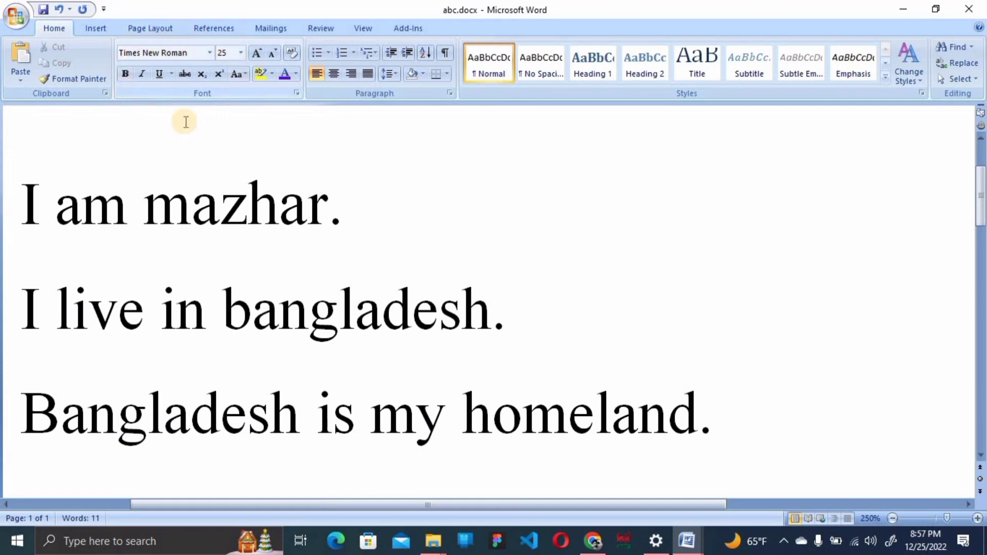
pyautogui.click(532, 298)
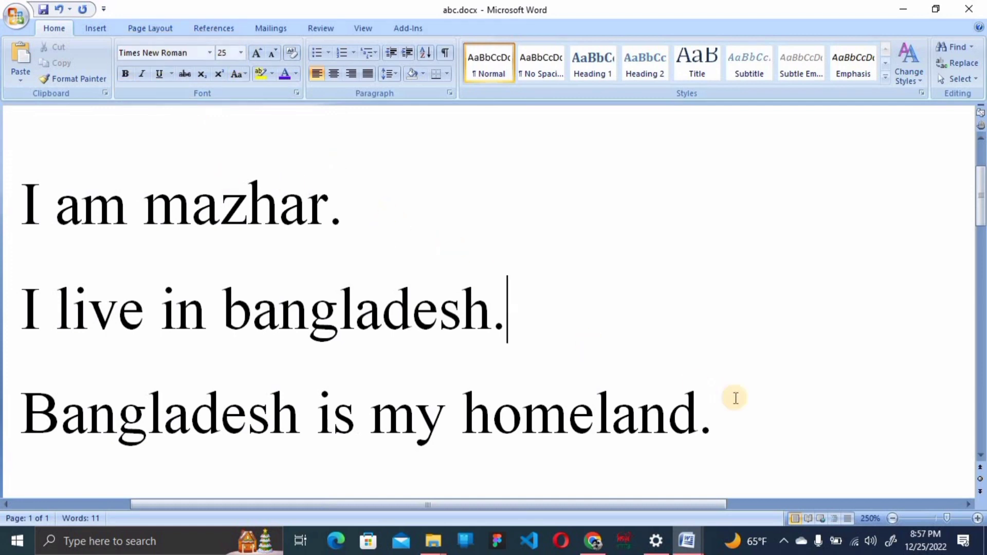
pyautogui.click(723, 412)
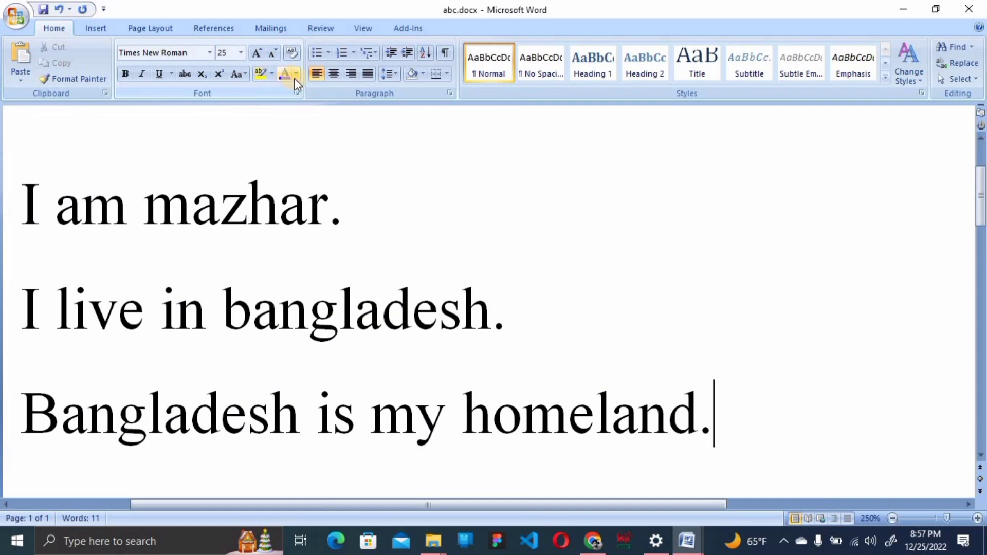
# - Change the font colour of the first line to the orange theme colour and deselect it
pyautogui.click(6, 188)
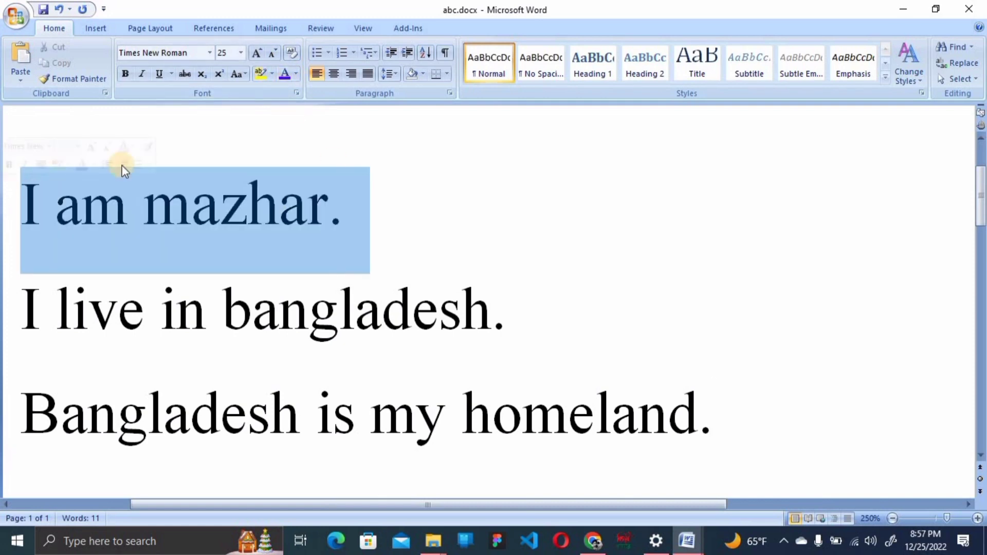
pyautogui.click(296, 73)
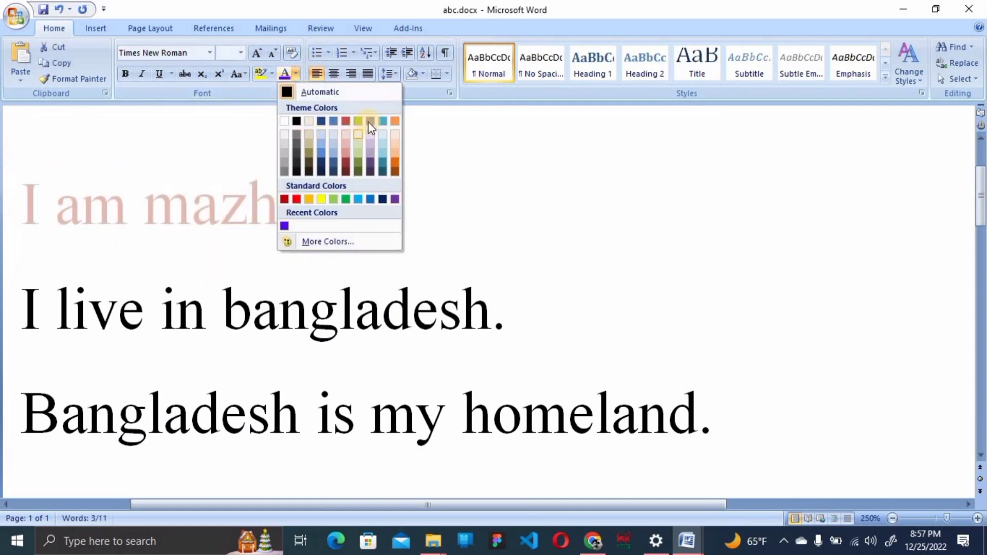
pyautogui.click(394, 126)
pyautogui.click(353, 250)
pyautogui.click(343, 215)
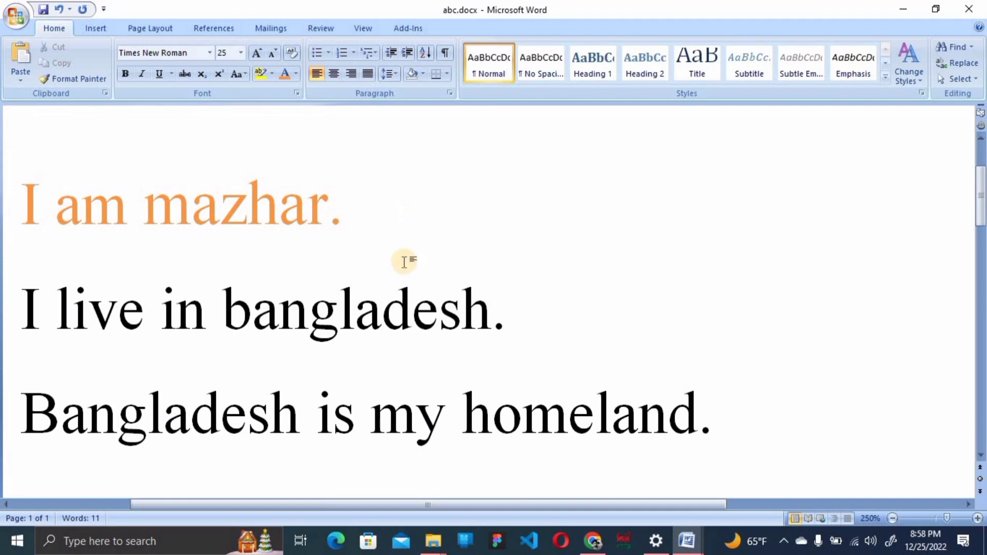
pyautogui.moveTo(360, 213); pyautogui.dragTo(147, 203)
pyautogui.click(411, 221)
pyautogui.click(330, 220)
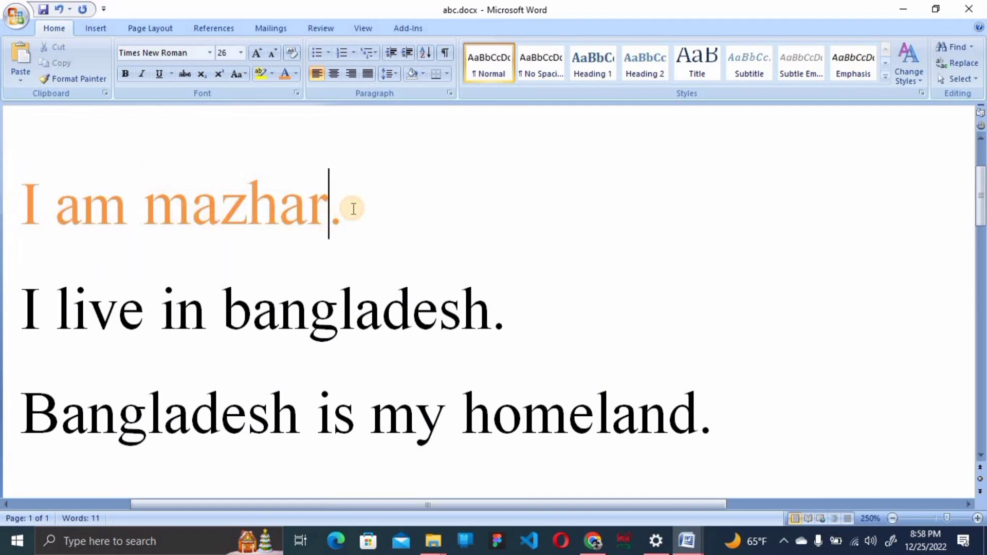